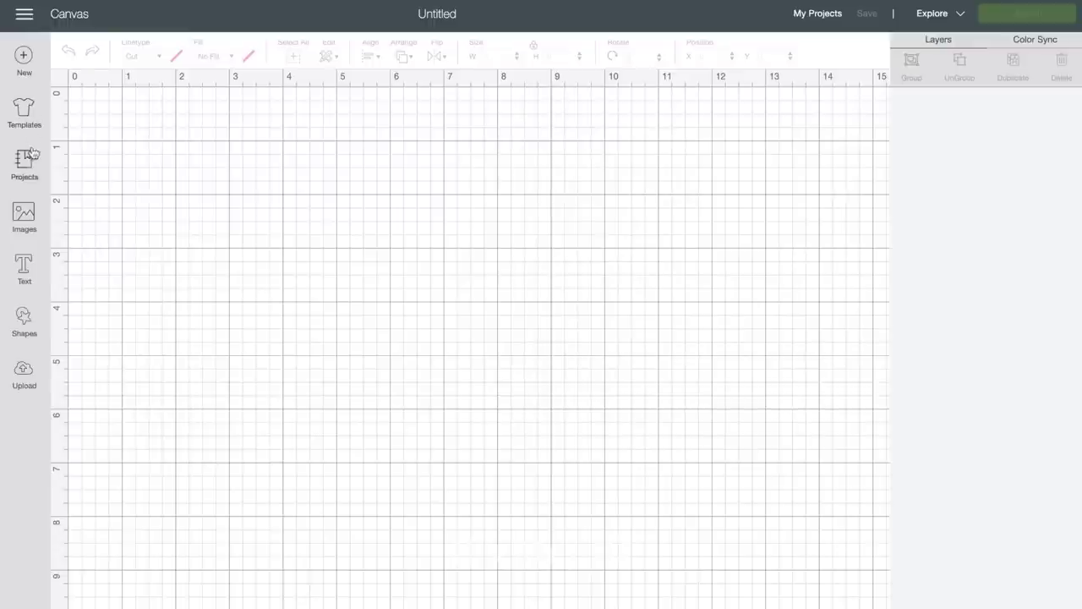
- Insert a square, move it near the canvas's upper-left corner and enlarge it to over 3.3 inches per side
left_click(27, 324)
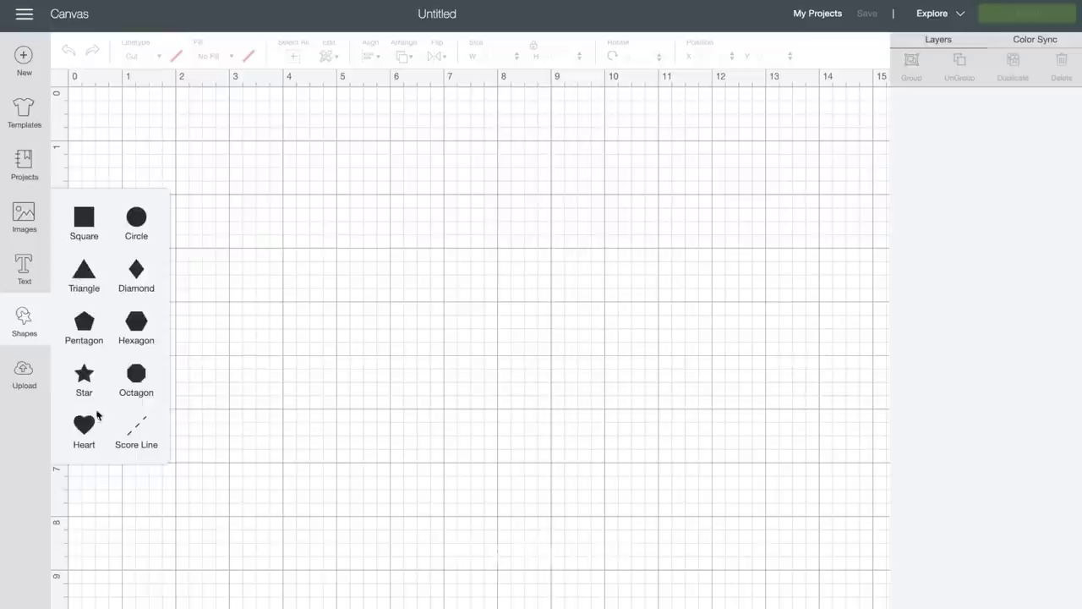
left_click(94, 220)
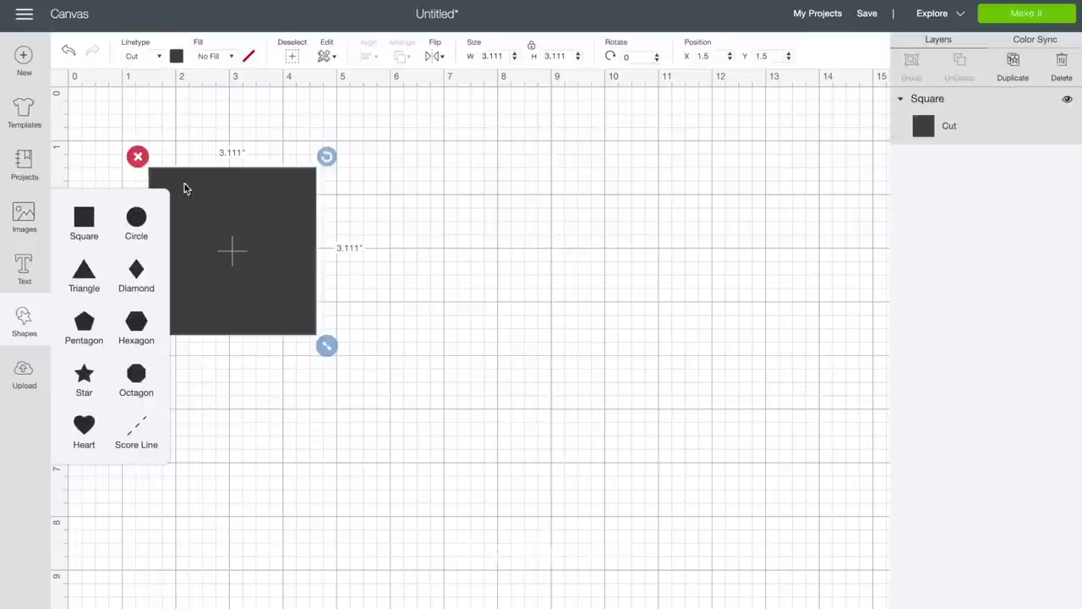
left_click_drag(261, 212, 218, 170)
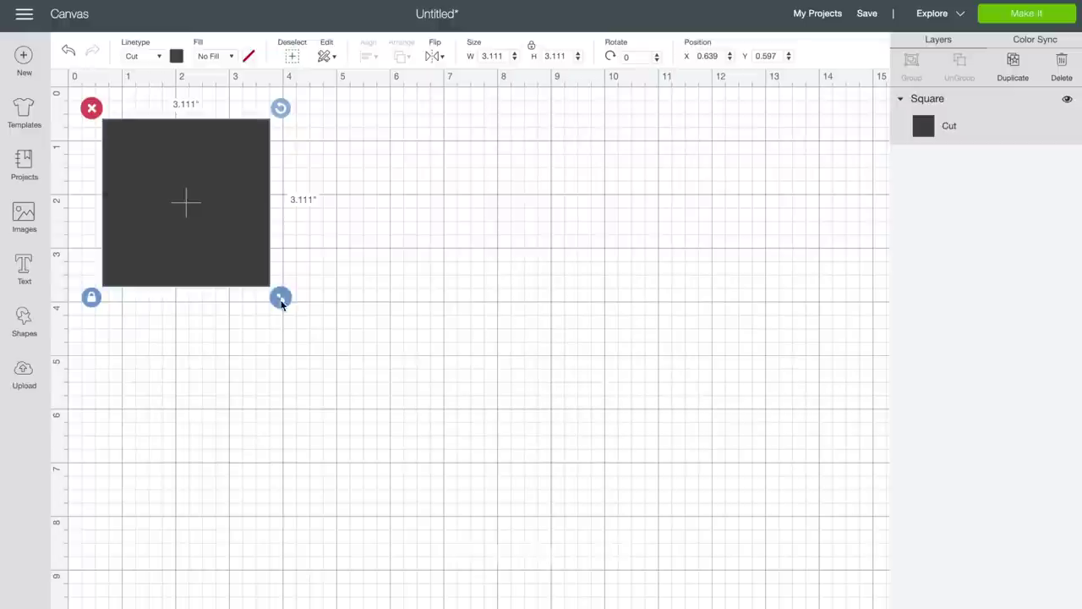
left_click_drag(280, 296, 293, 270)
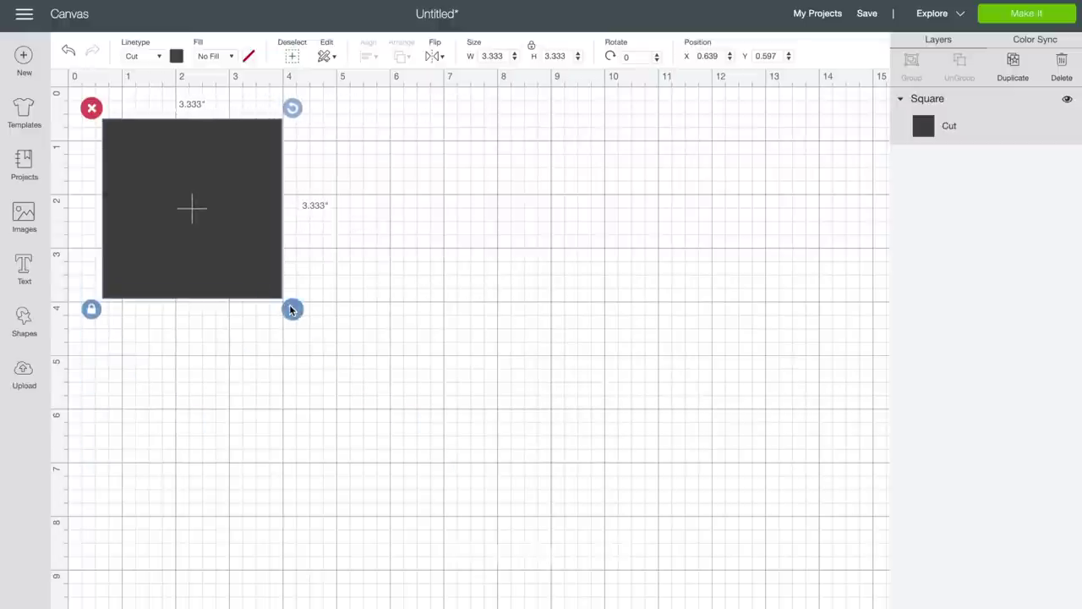
mouse_move(292, 309)
left_mouse_down()
mouse_move(403, 389)
mouse_move(306, 323)
left_mouse_up()
- Replace the square with a heart about 3.53 inches wide and 3.34 inches high near the canvas's upper-left corner
left_click(91, 108)
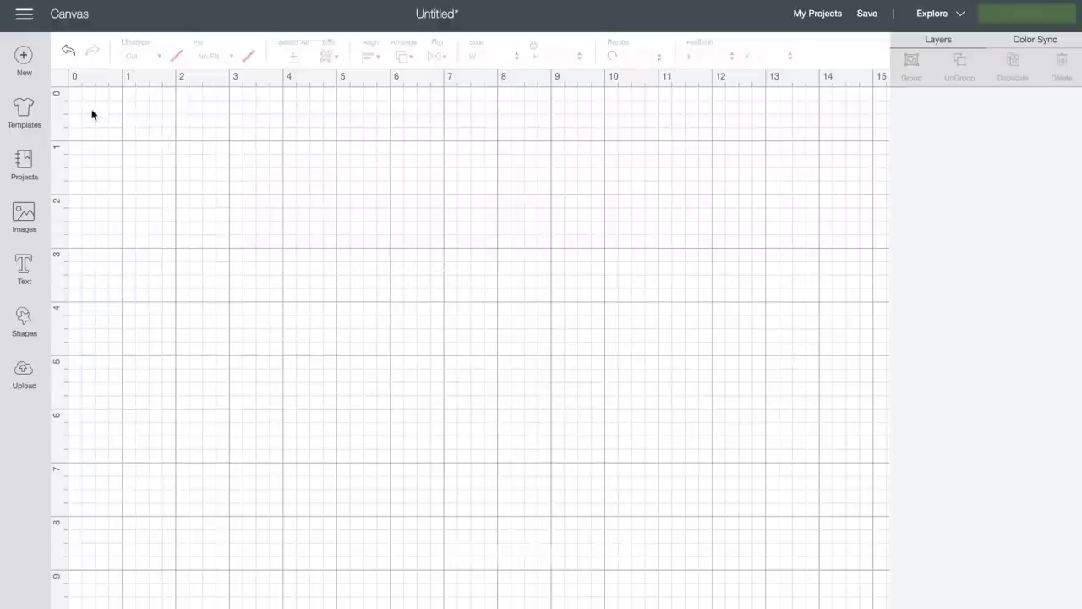
left_click(24, 322)
left_click(84, 423)
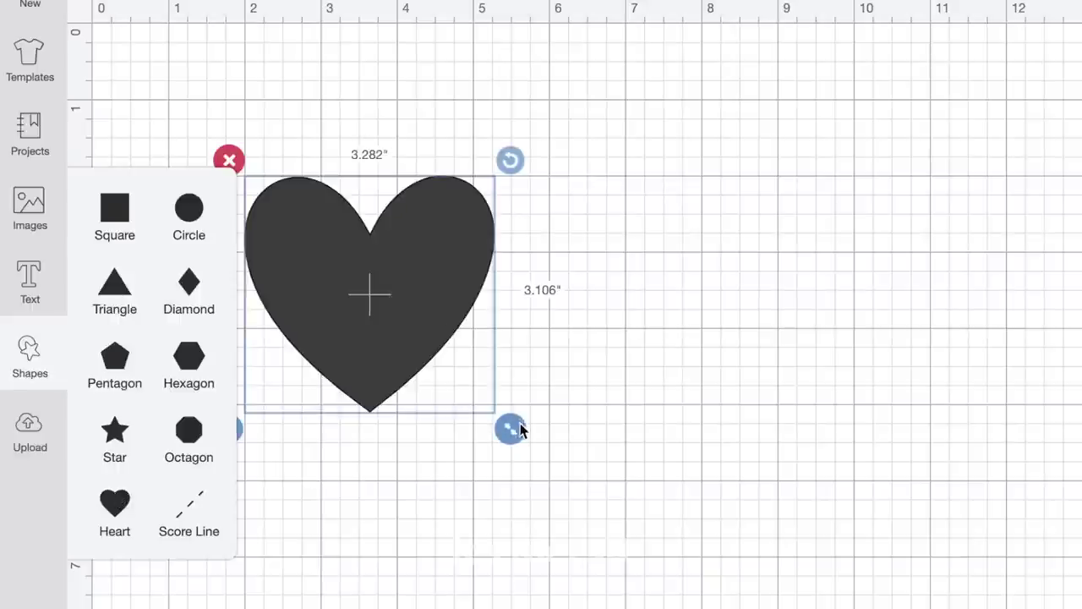
left_click_drag(510, 429, 662, 572)
left_click_drag(625, 499, 583, 475)
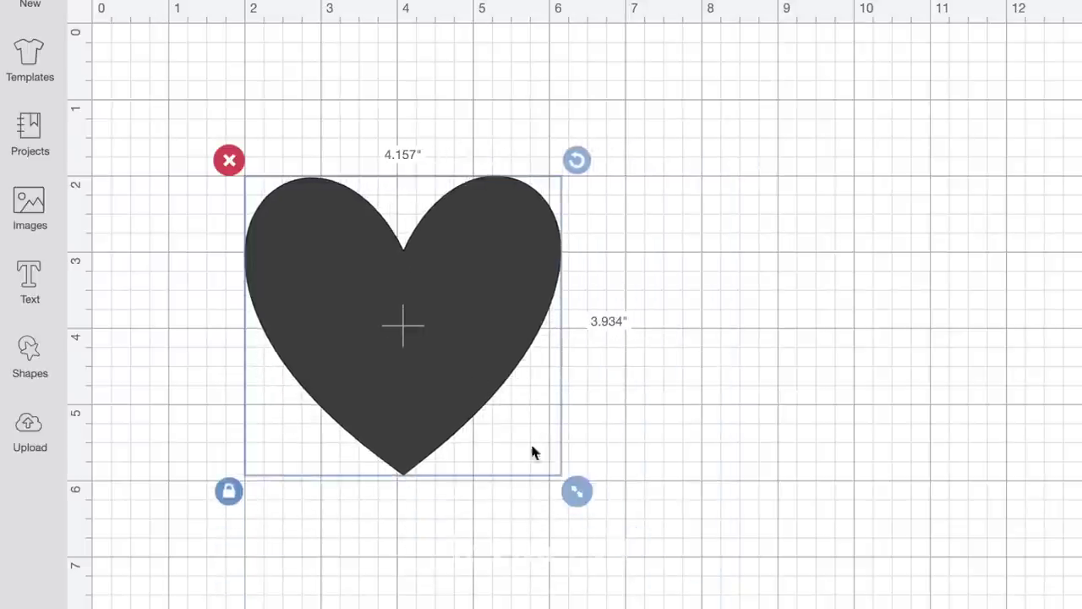
left_click_drag(464, 334, 374, 215)
left_click_drag(485, 375, 445, 341)
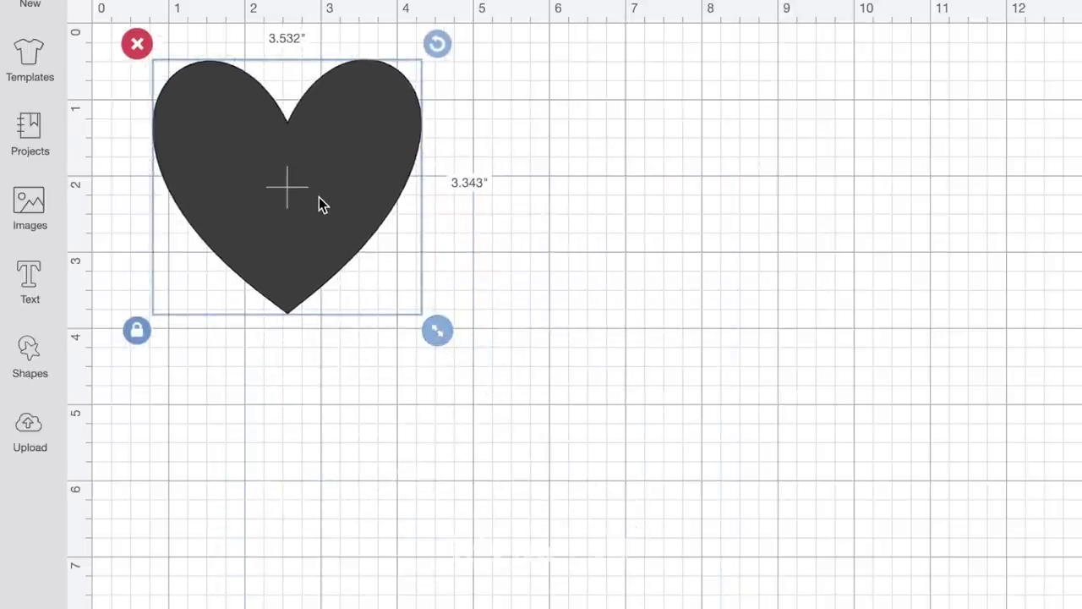
- Duplicate the heart twice, placing one copy to its right and the other directly below it
right_click(320, 203)
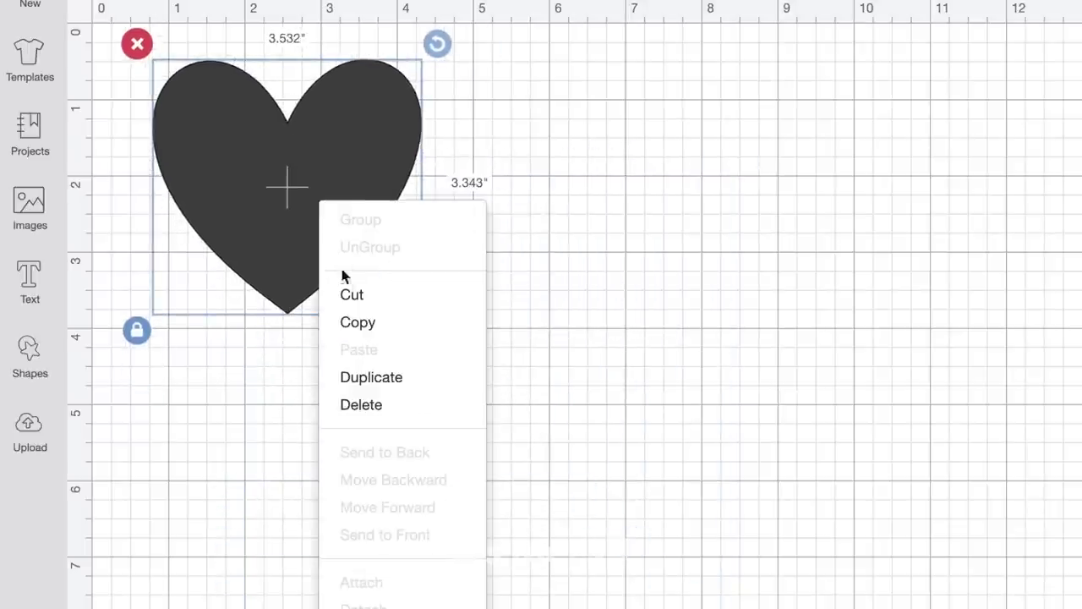
left_click(380, 377)
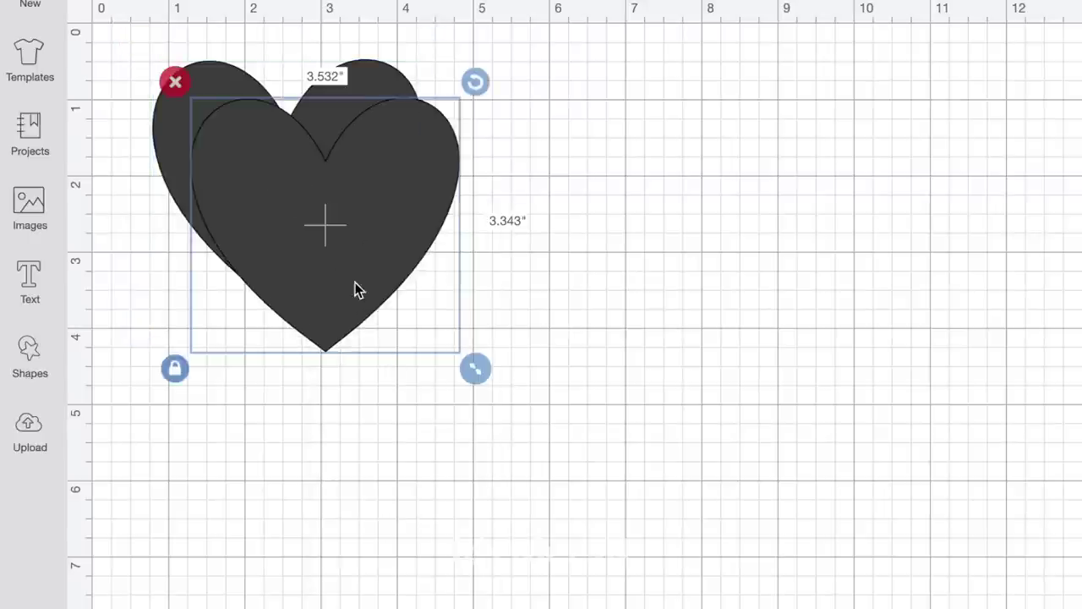
left_click_drag(357, 290, 596, 245)
right_click(355, 243)
left_click(397, 417)
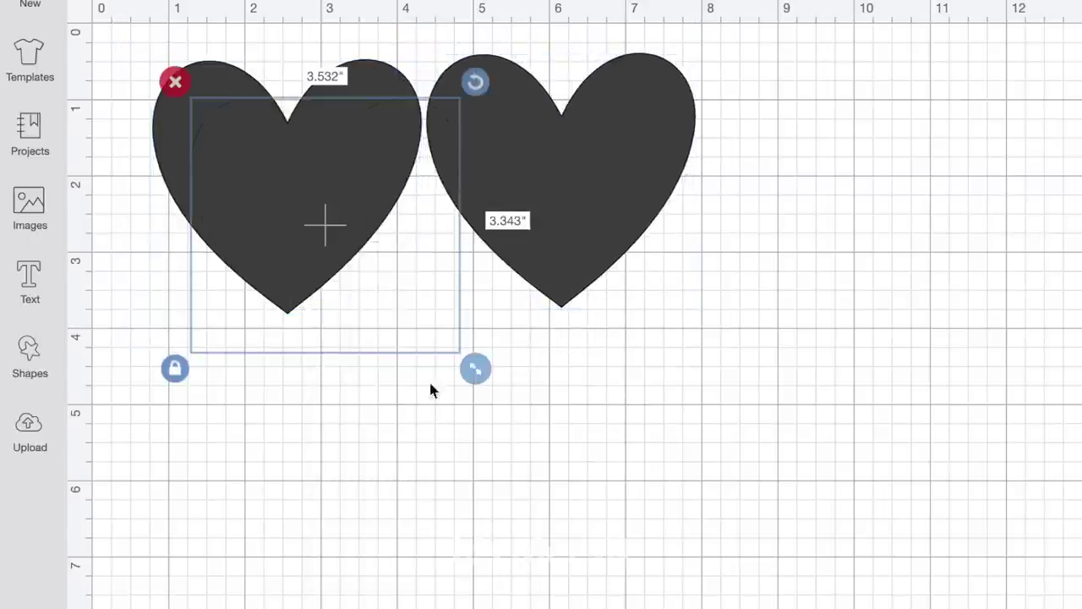
left_click_drag(338, 200, 298, 397)
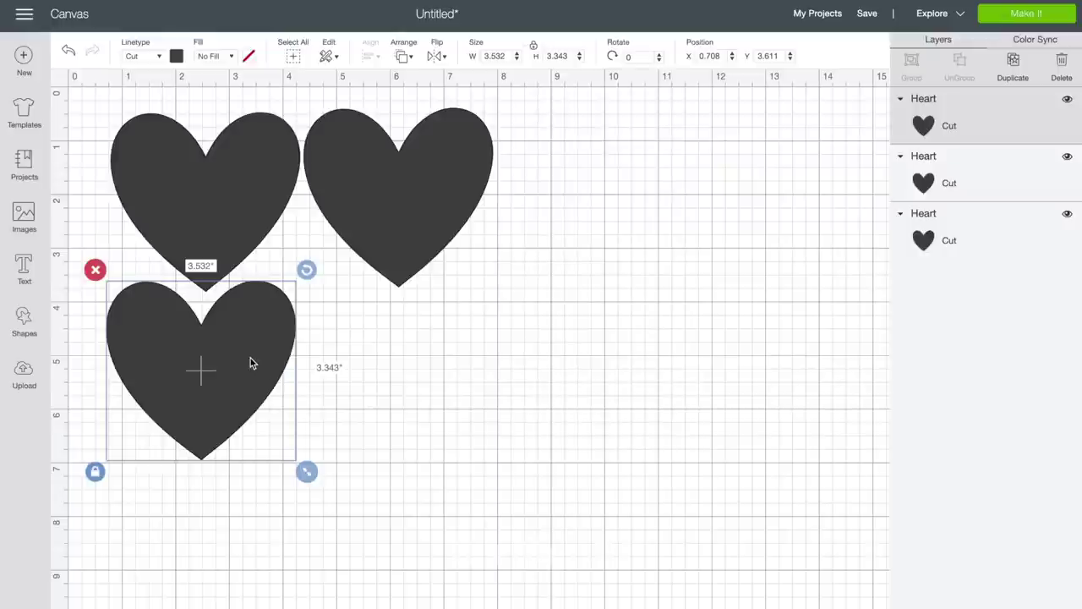
- Duplicate the lower heart and place the copy to its right to complete a two-by-two grid
left_click(388, 362)
right_click(215, 329)
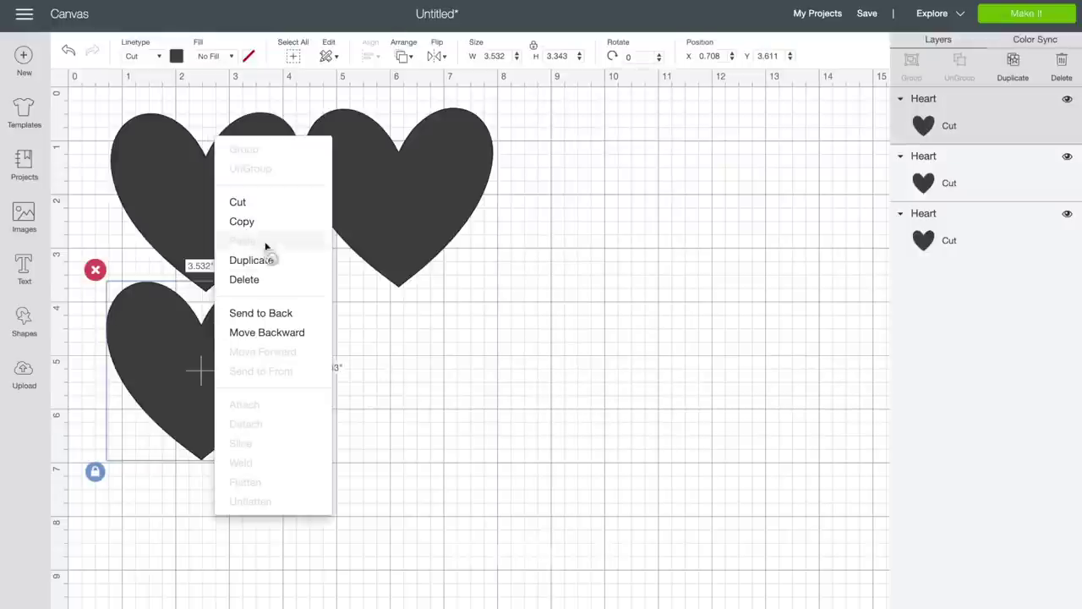
left_click(254, 259)
left_click_drag(275, 381, 452, 374)
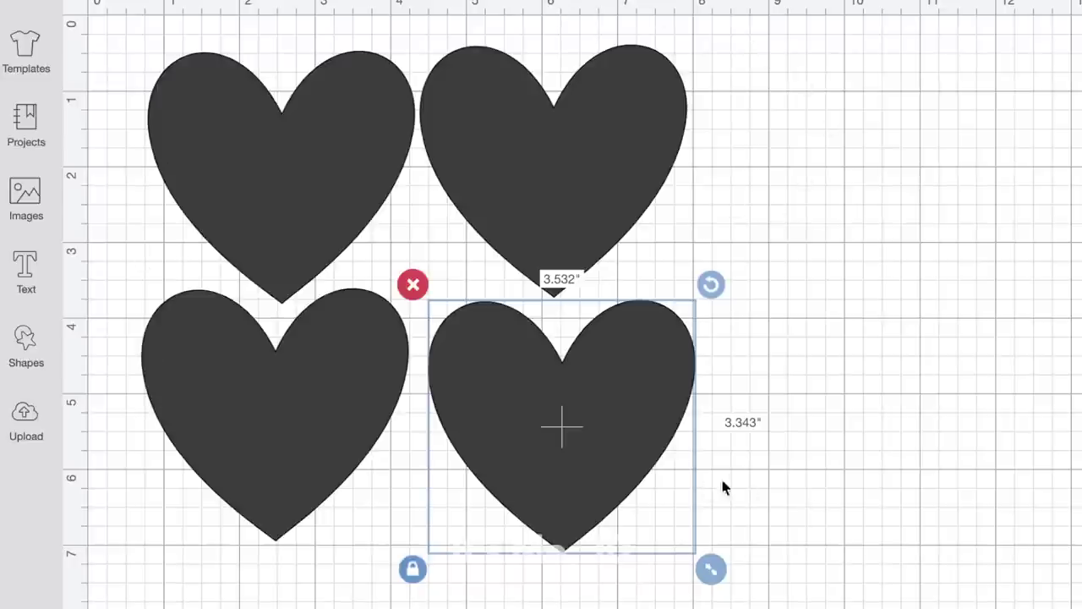
- Delete all four hearts from the canvas
left_click(413, 284)
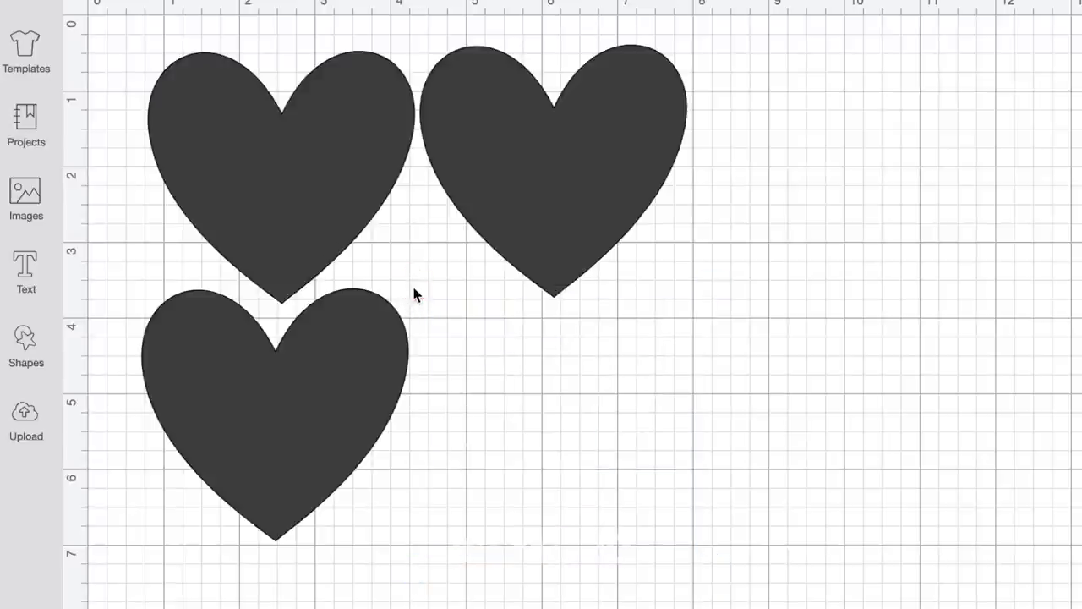
left_click(331, 368)
left_click(134, 271)
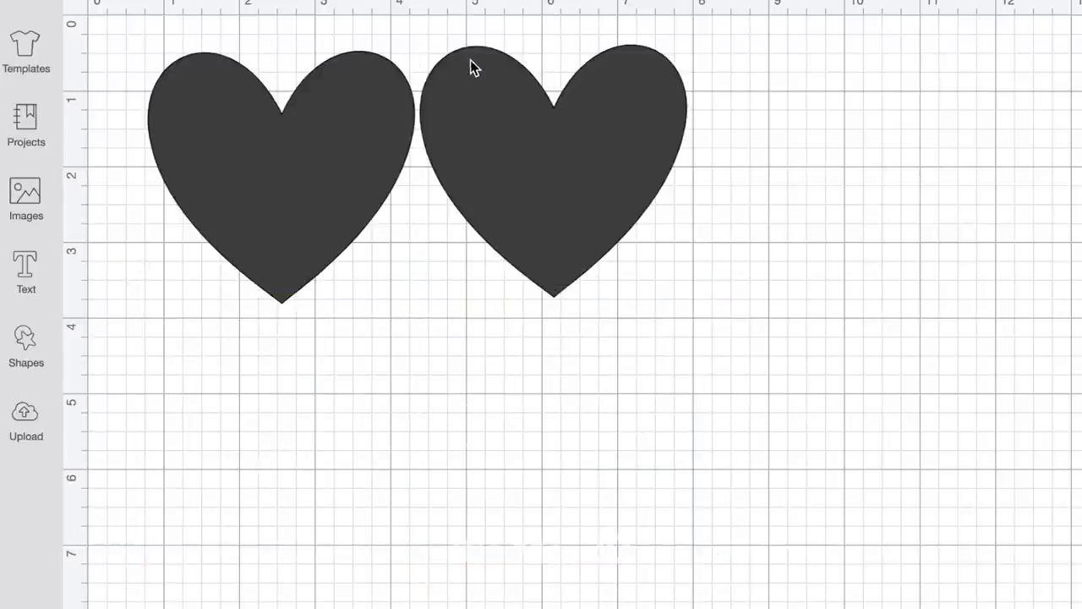
left_click(433, 65)
left_click(405, 32)
left_click(208, 121)
left_click(132, 39)
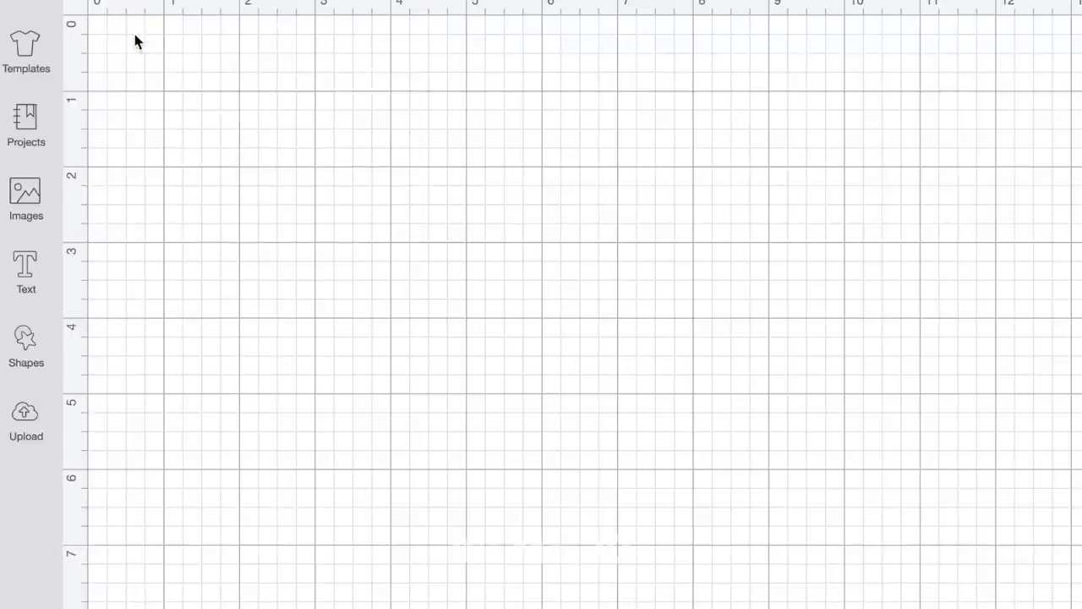
- Insert a square, unlock its proportions and stretch it into a wide rectangle
left_click(18, 353)
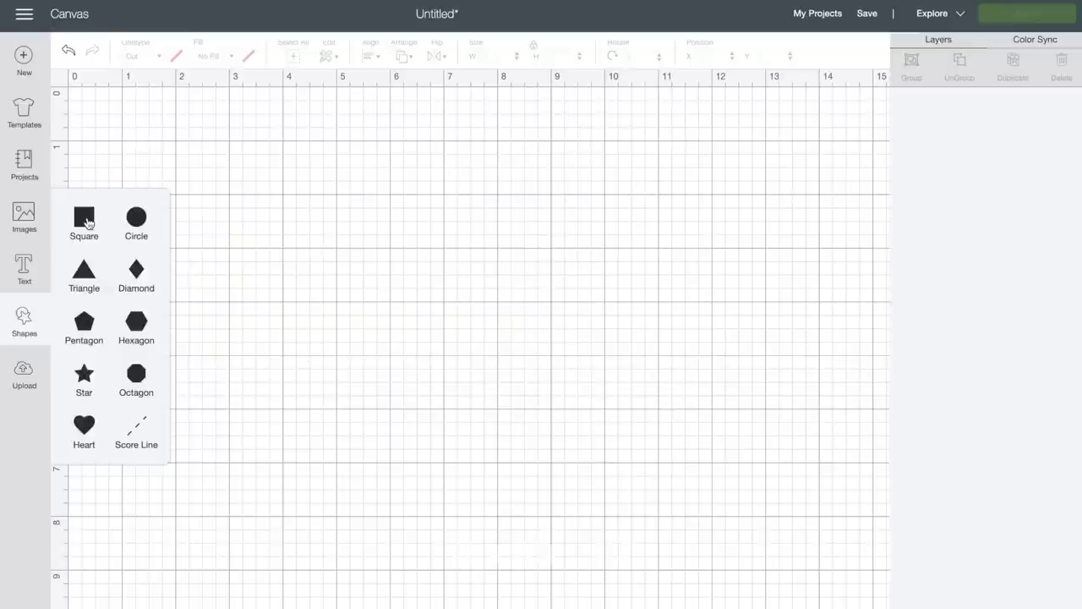
left_click(84, 220)
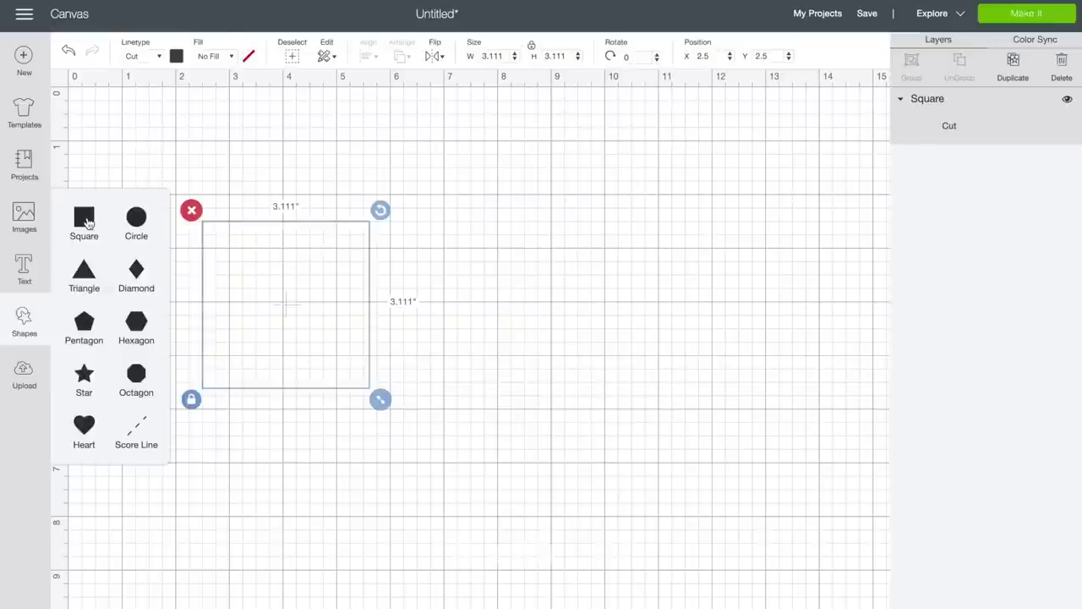
left_click(320, 265)
left_click(191, 400)
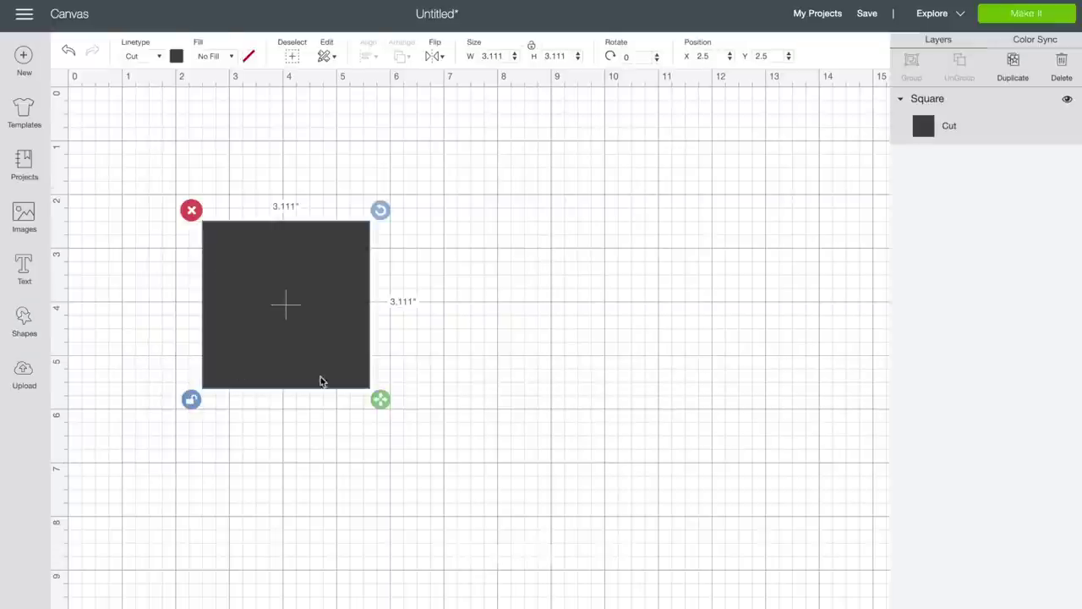
left_click_drag(381, 411, 609, 322)
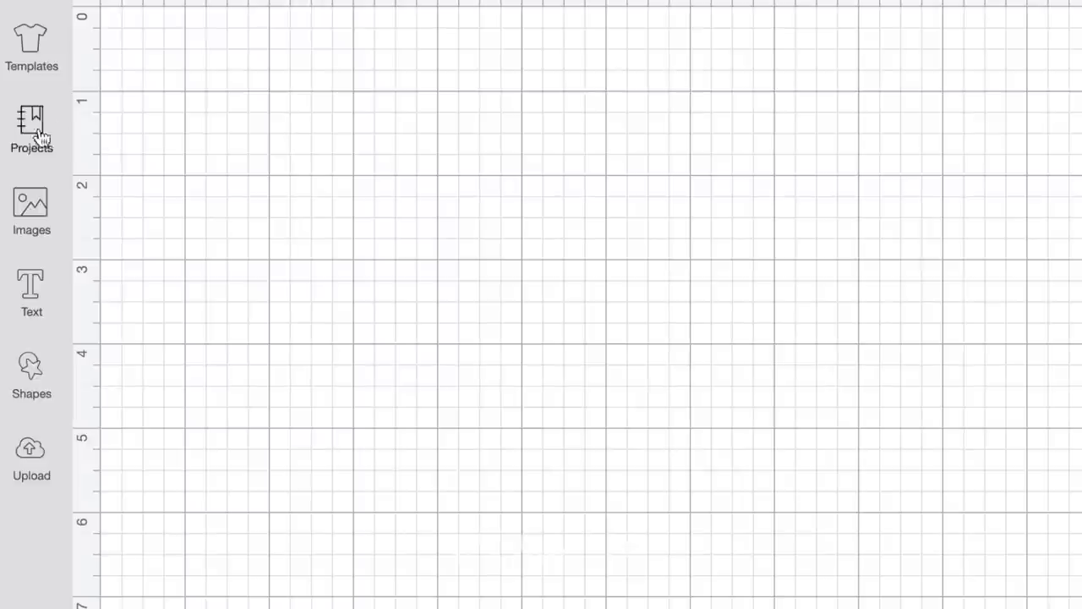
- Insert a heart near the canvas's upper-left corner and shrink it to about 1 inch wide
left_click(26, 322)
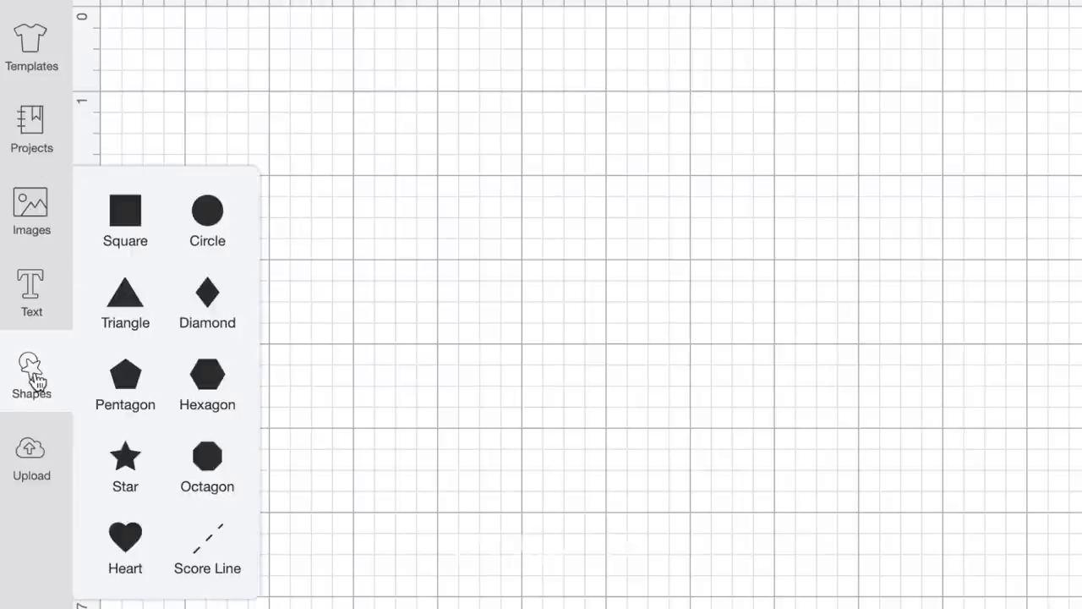
left_click(132, 548)
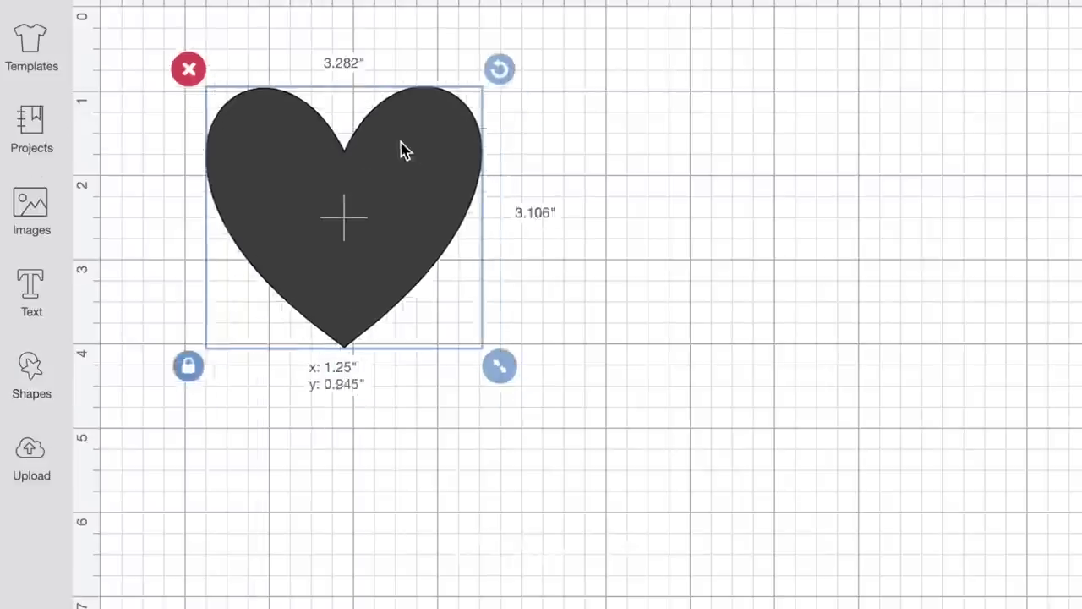
left_click_drag(402, 149, 362, 130)
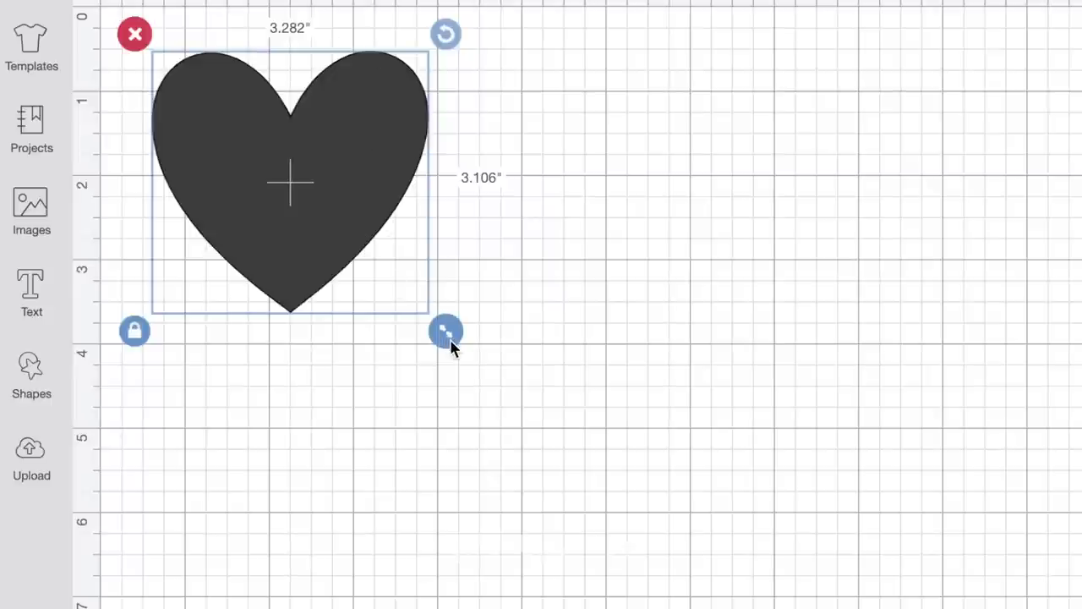
left_click_drag(451, 343, 257, 148)
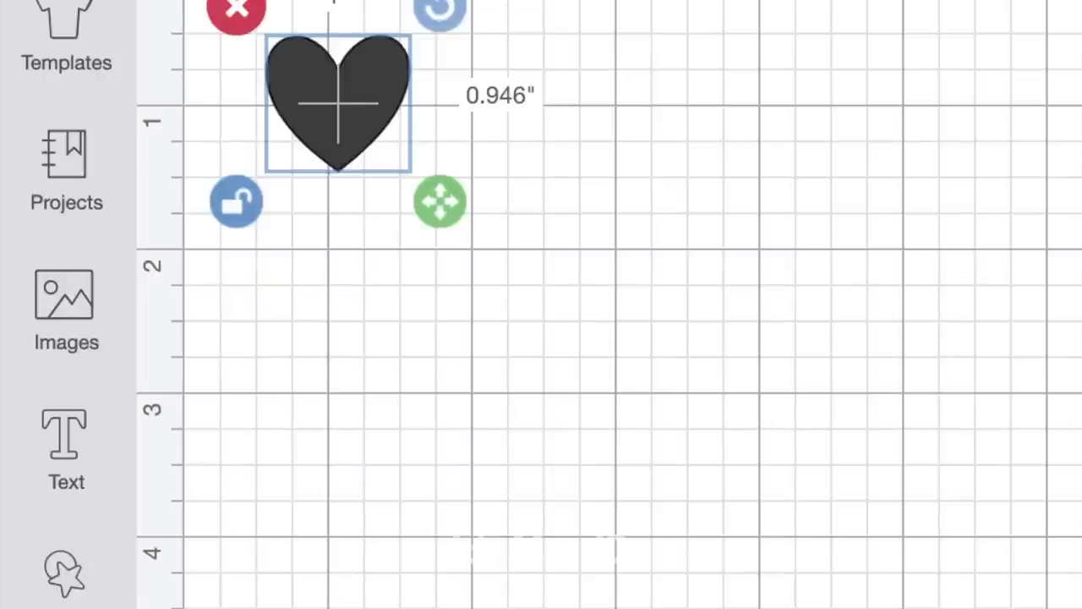
- Nudge the small heart to the right and stretch it freely to about 0.98 inches wide and 1 inch high
scroll(609, 304, "up", 3)
left_click(484, 250)
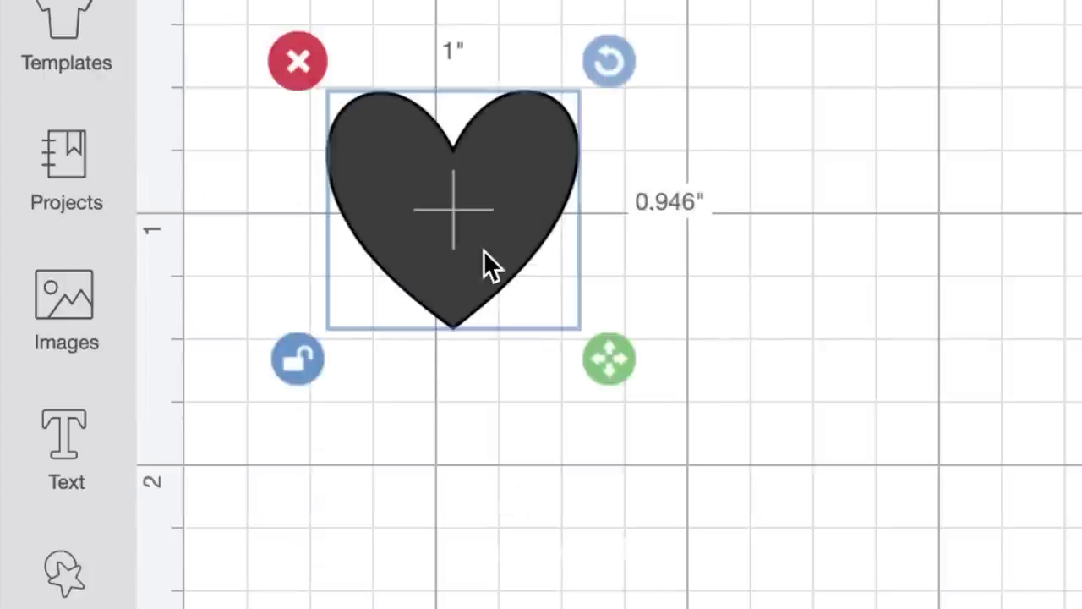
left_click_drag(483, 250, 522, 251)
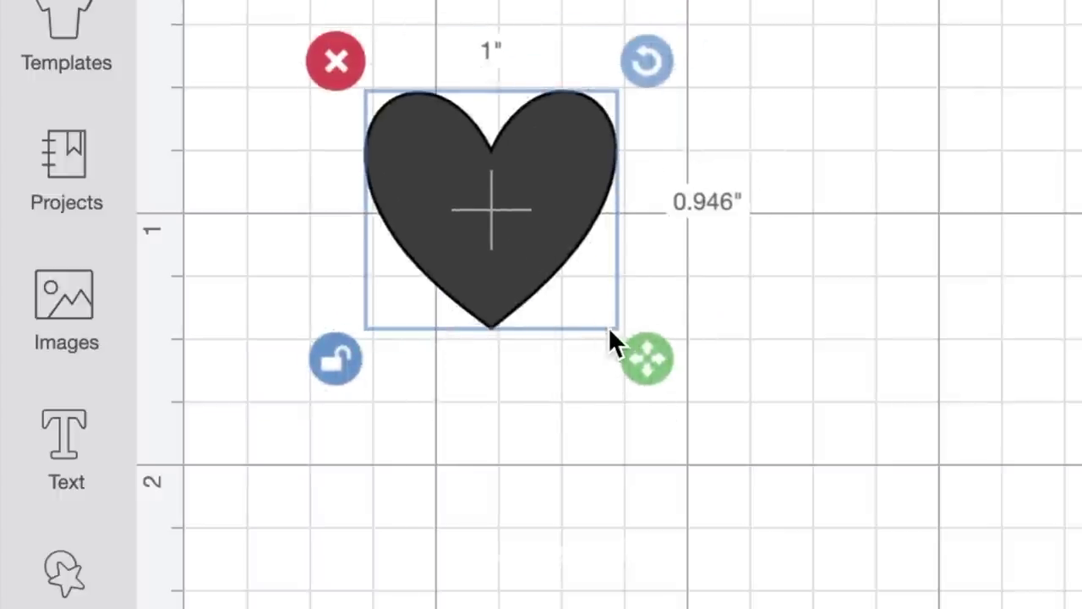
left_click_drag(647, 367, 648, 391)
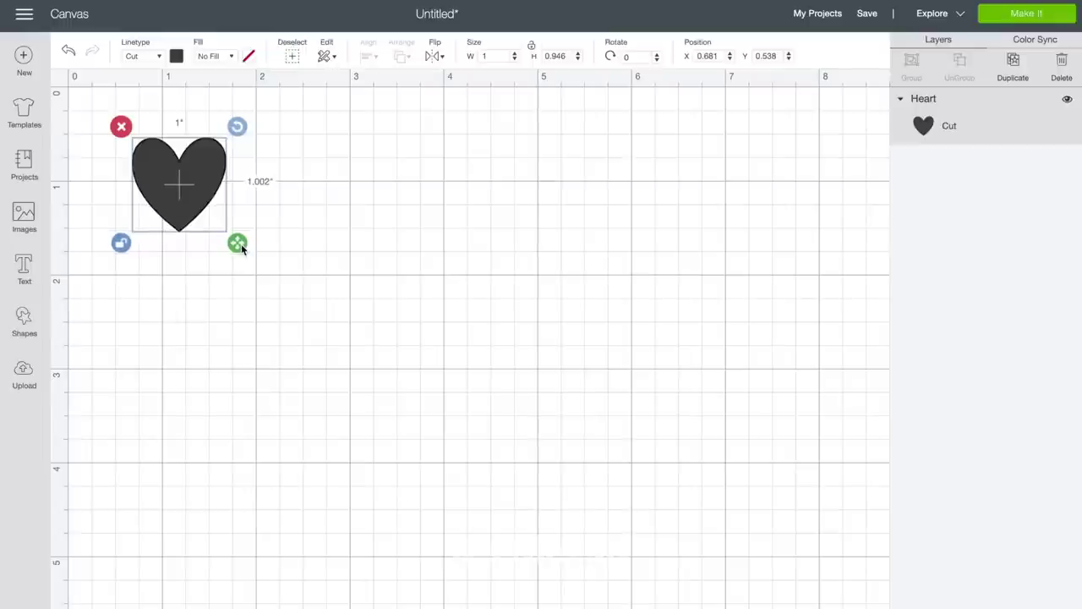
left_click_drag(240, 246, 238, 246)
- Set the heart's width to 1 inch and its height to 0.9 inches
left_click(495, 54)
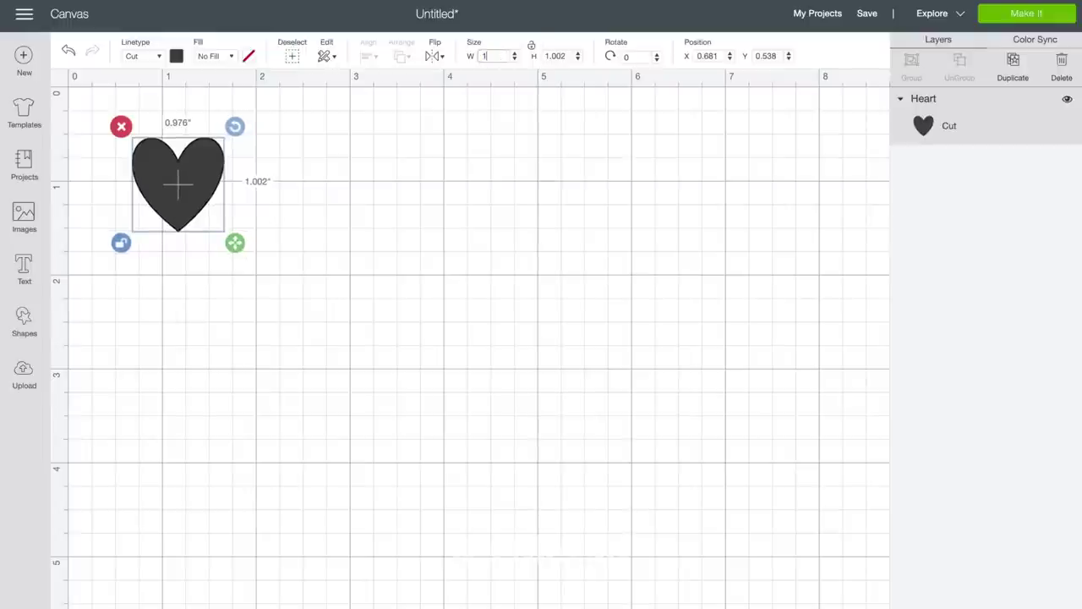
key("Tab")
type("1")
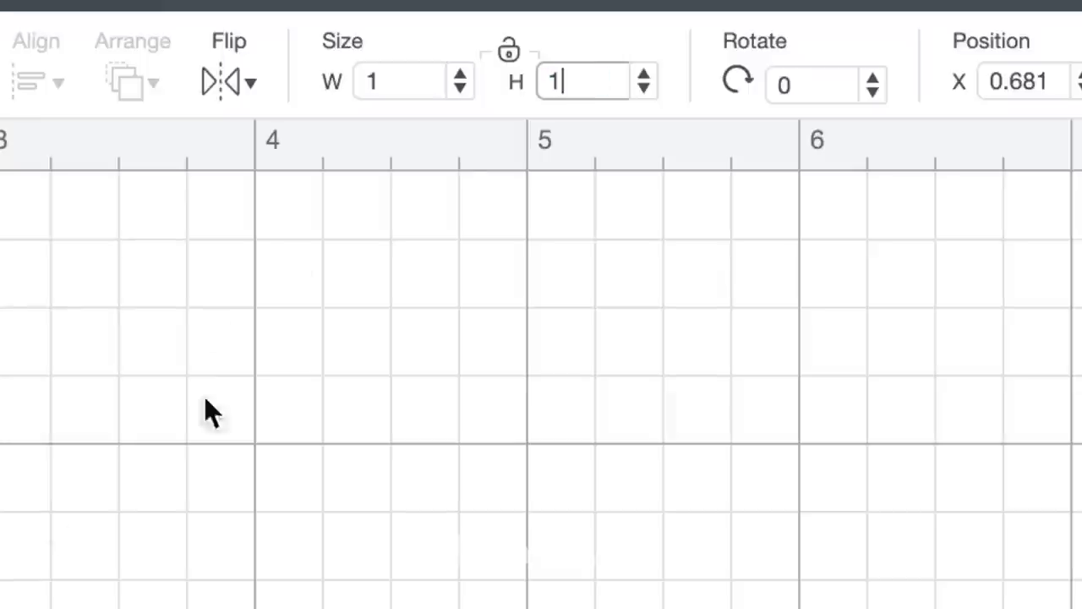
key("BackSpace")
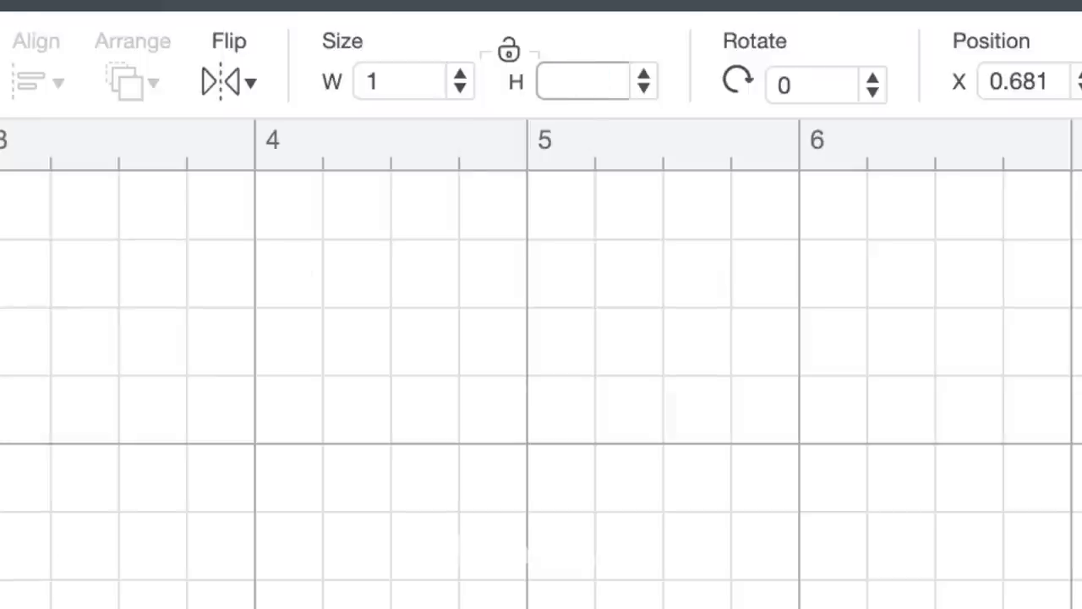
type(".8")
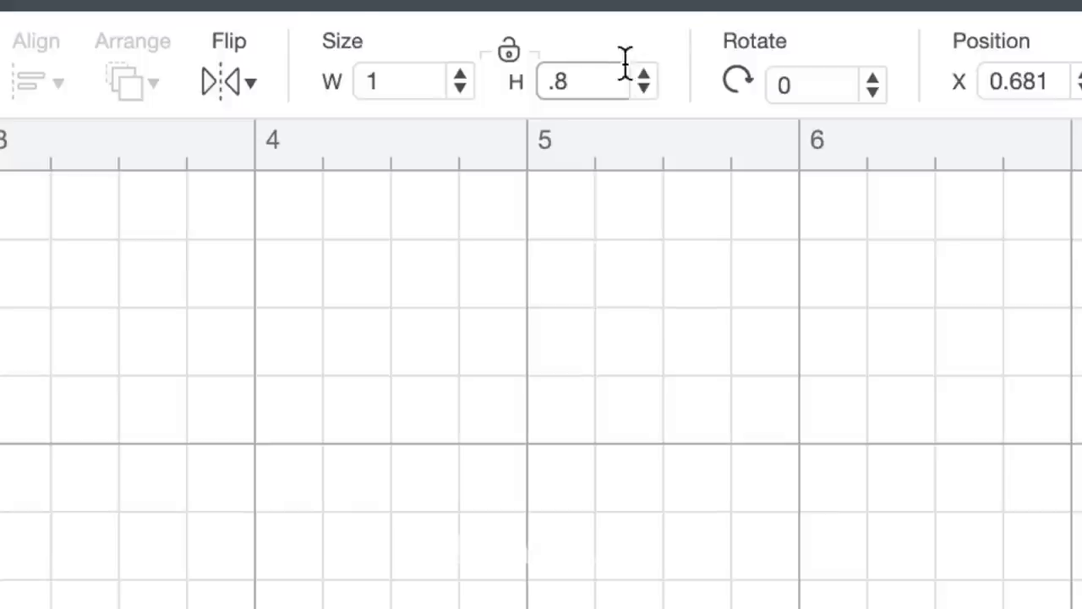
key("BackSpace")
type("9")
left_click(217, 242)
- Move the heart to about X 0.19 and Y 0.17 inches in the canvas's upper-left corner and duplicate it
left_click_drag(210, 174, 164, 139)
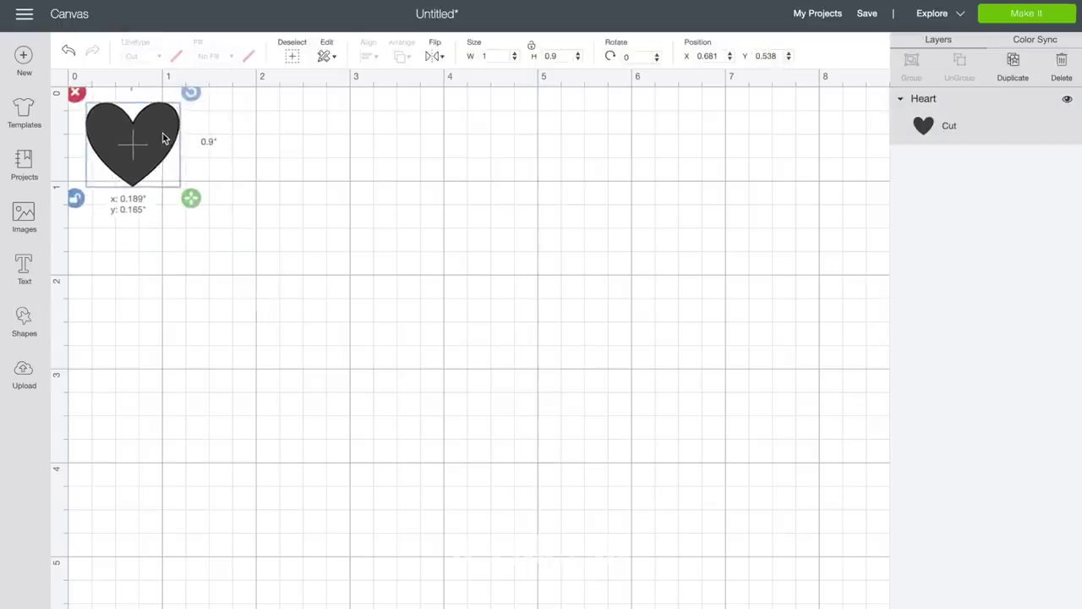
left_click(215, 251)
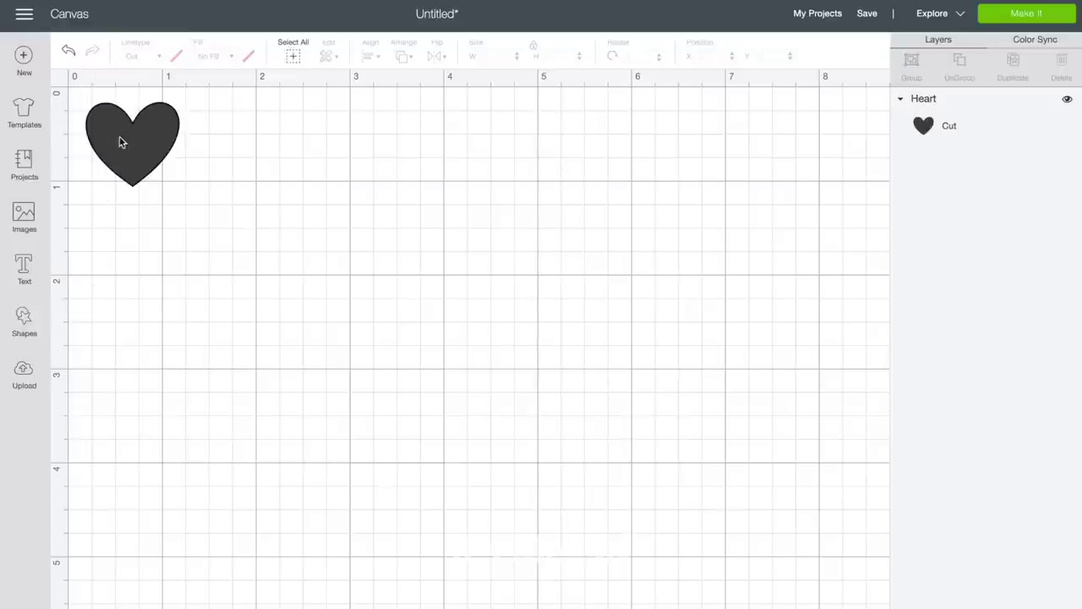
left_click(155, 148)
left_click(1015, 74)
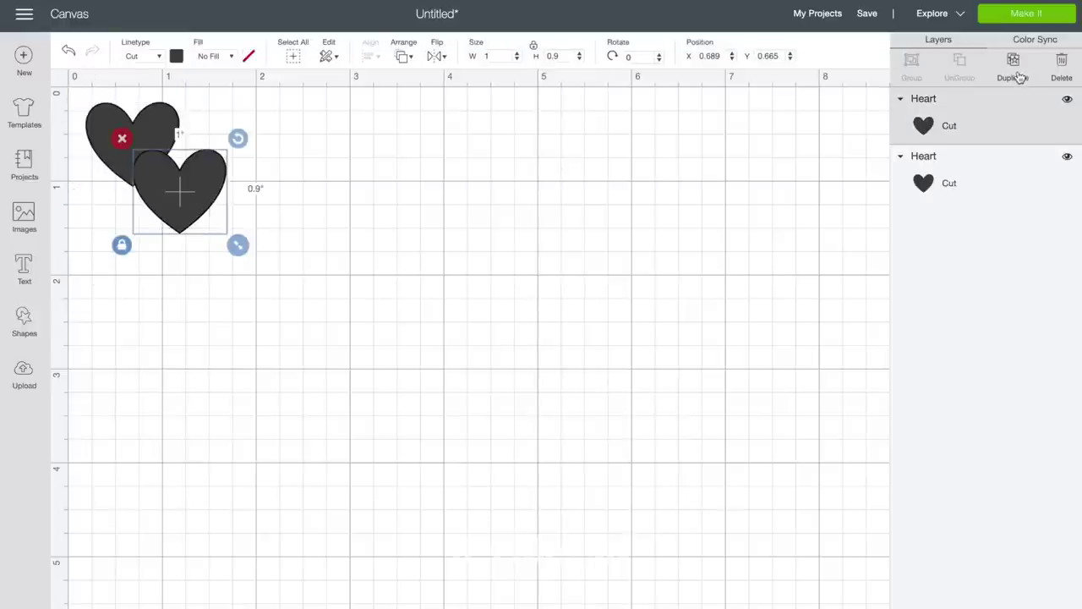
- Place the duplicated heart beside the first at about X 1.29, Y 0.17 inches and a further copy at about X 2.41
left_click_drag(210, 188, 261, 144)
left_click(160, 53)
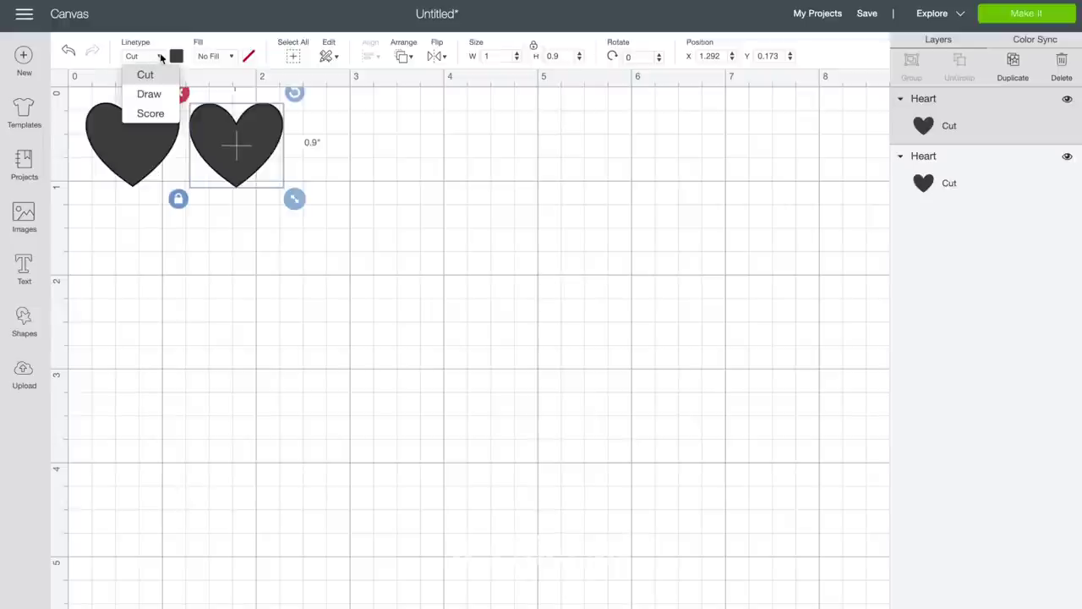
left_click(160, 53)
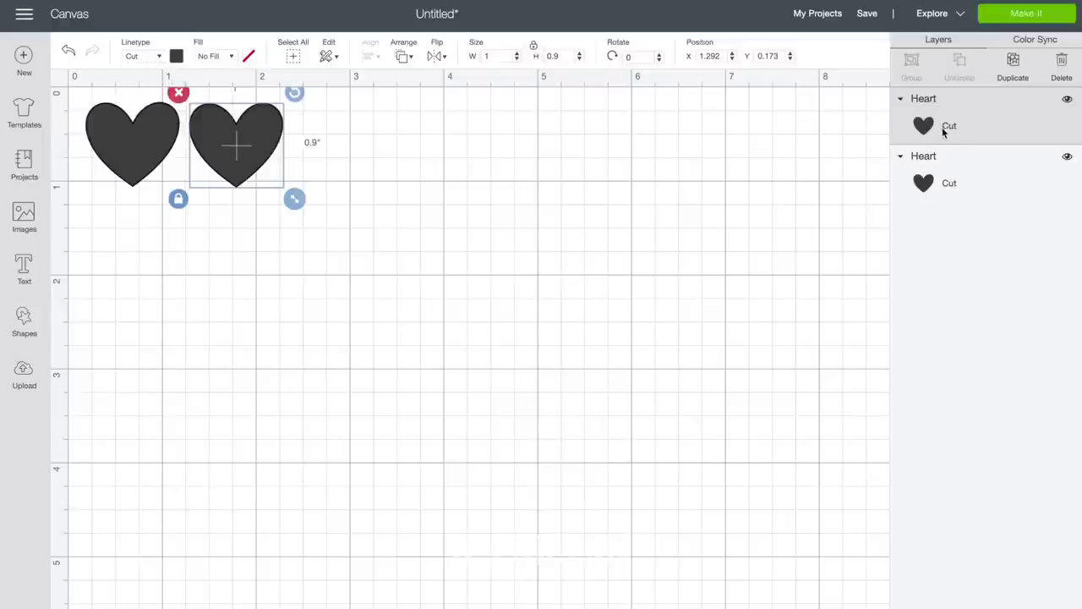
right_click(261, 145)
left_click(291, 263)
left_click_drag(317, 210, 341, 145)
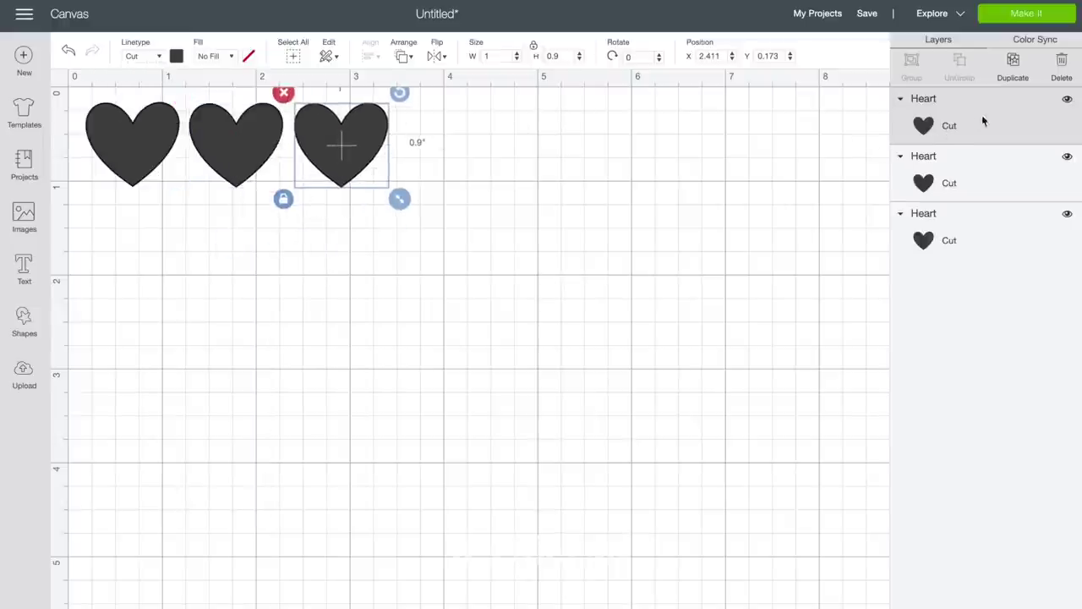
- Duplicate the heart three more times to form a second row of three, starting at about X 0.22, Y 1.09 inches
left_click(1013, 68)
left_click_drag(386, 201, 138, 245)
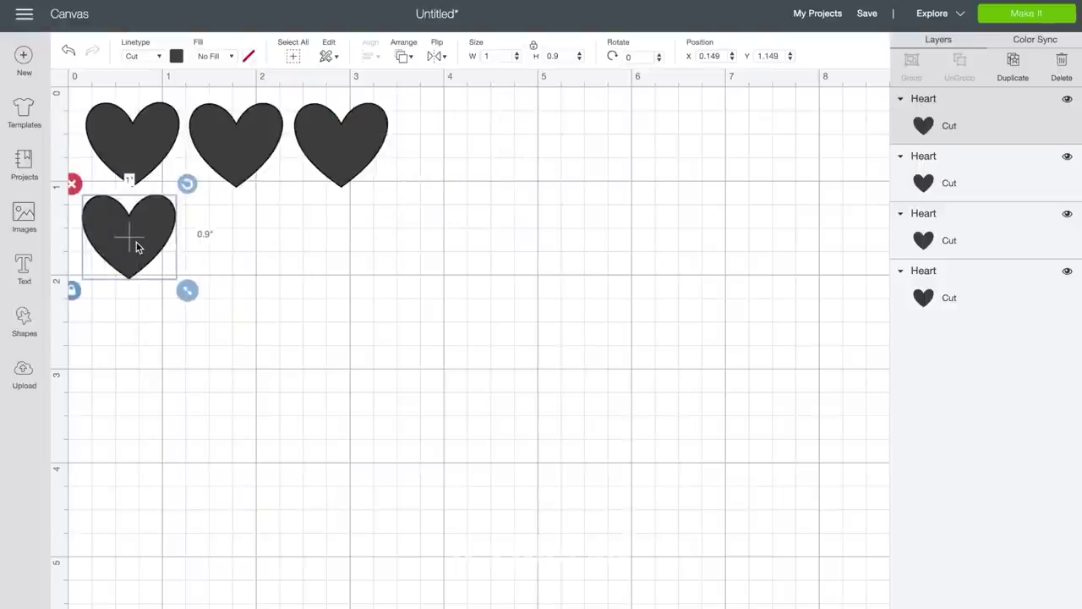
left_click_drag(137, 246, 144, 242)
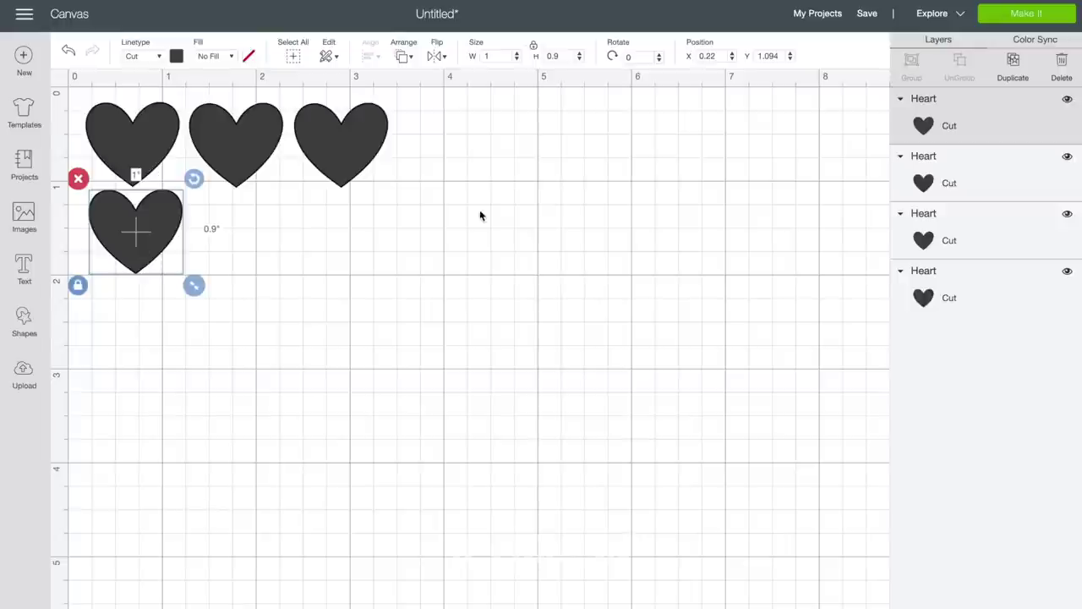
key("ctrl+d")
left_click_drag(181, 278, 352, 227)
left_click(1013, 67)
left_click(332, 339)
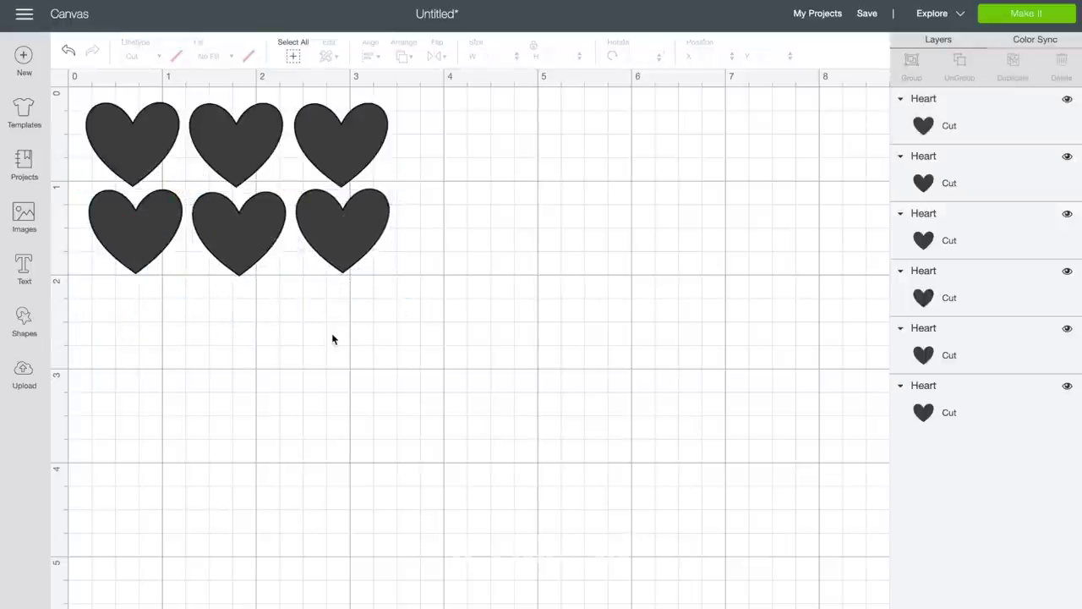
- Send the project to mat preparation and rearrange the six hearts into two rows of three in the mat's upper-left corner
left_click(1019, 15)
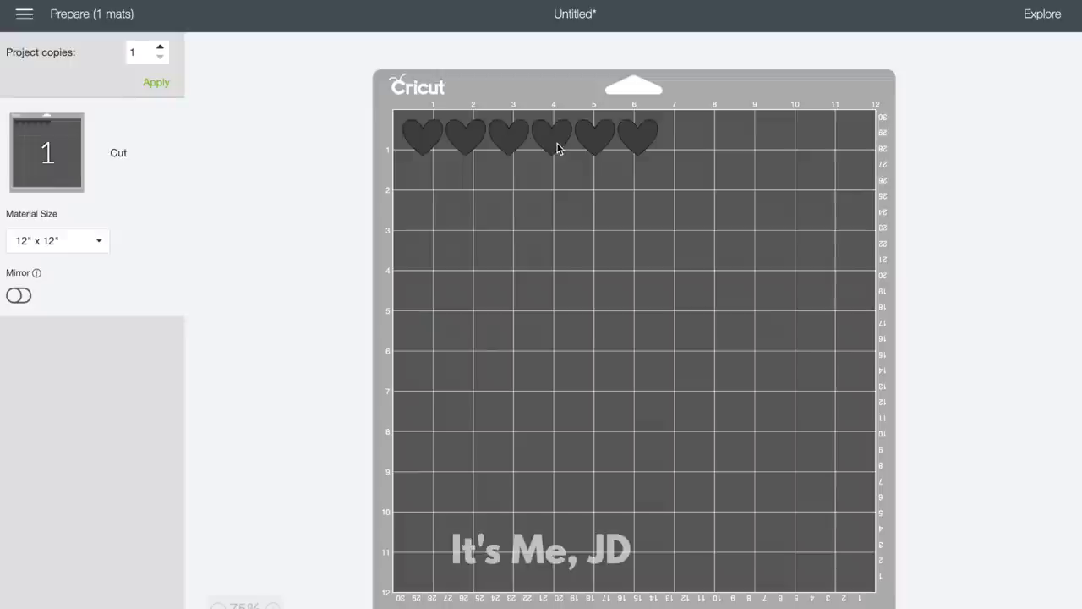
left_click_drag(555, 149, 429, 188)
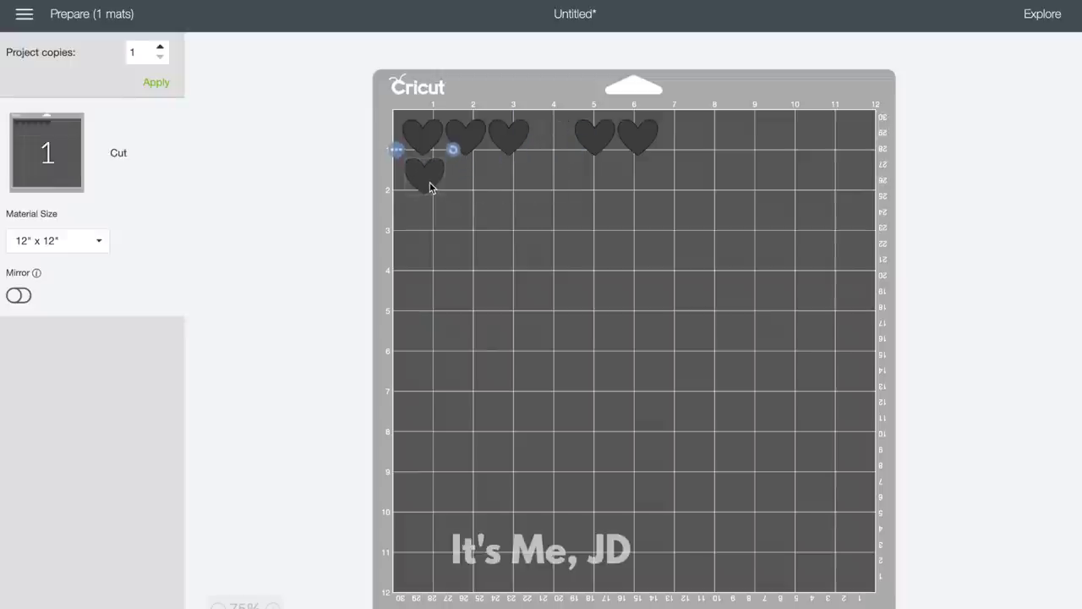
left_click_drag(599, 141, 484, 190)
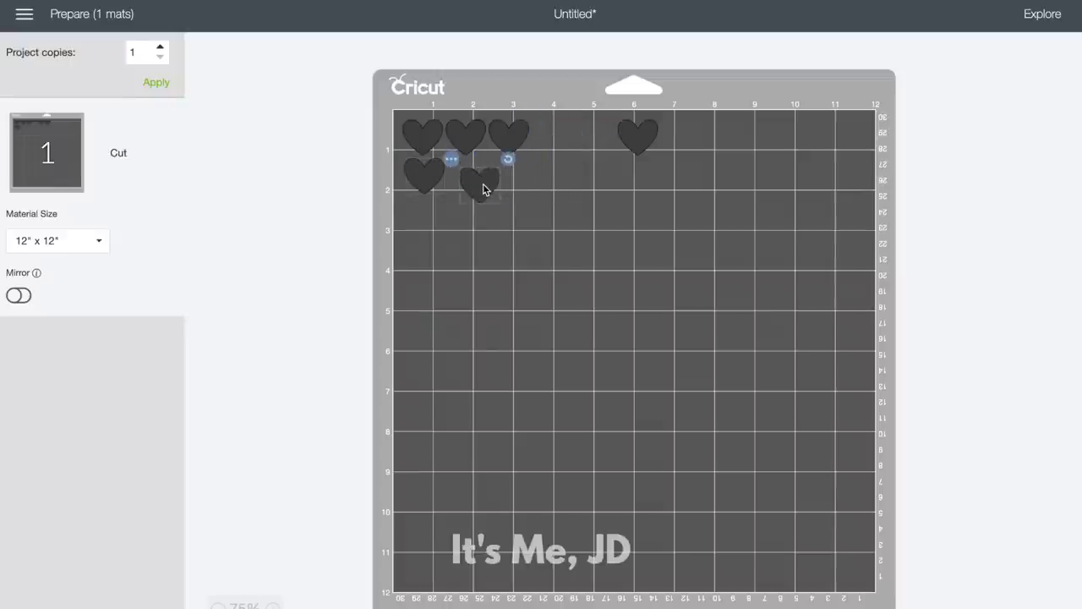
left_click(271, 599)
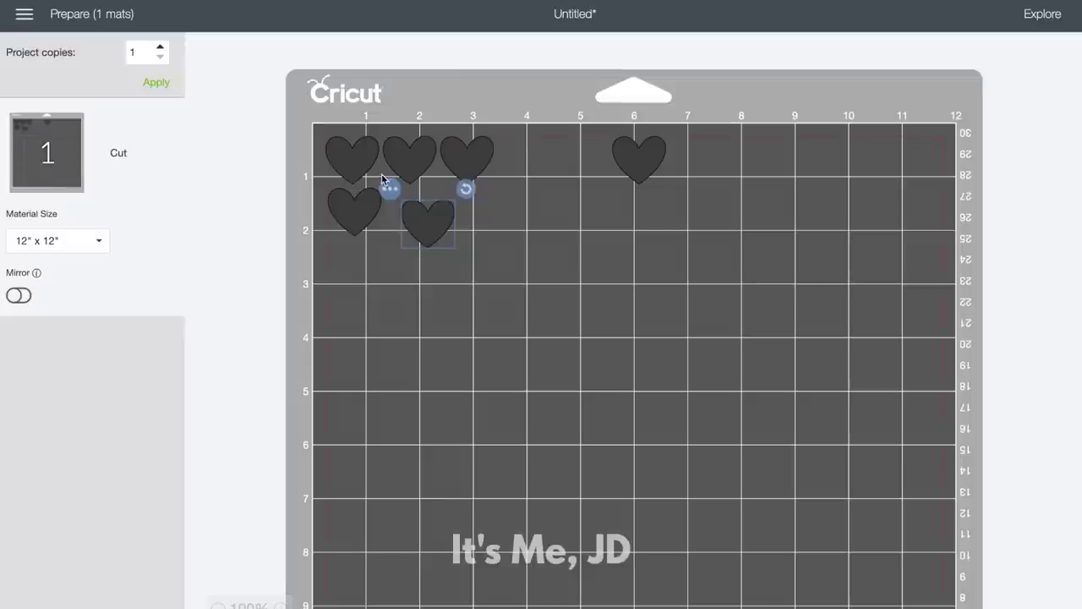
left_click_drag(356, 166, 474, 161)
left_click(469, 164)
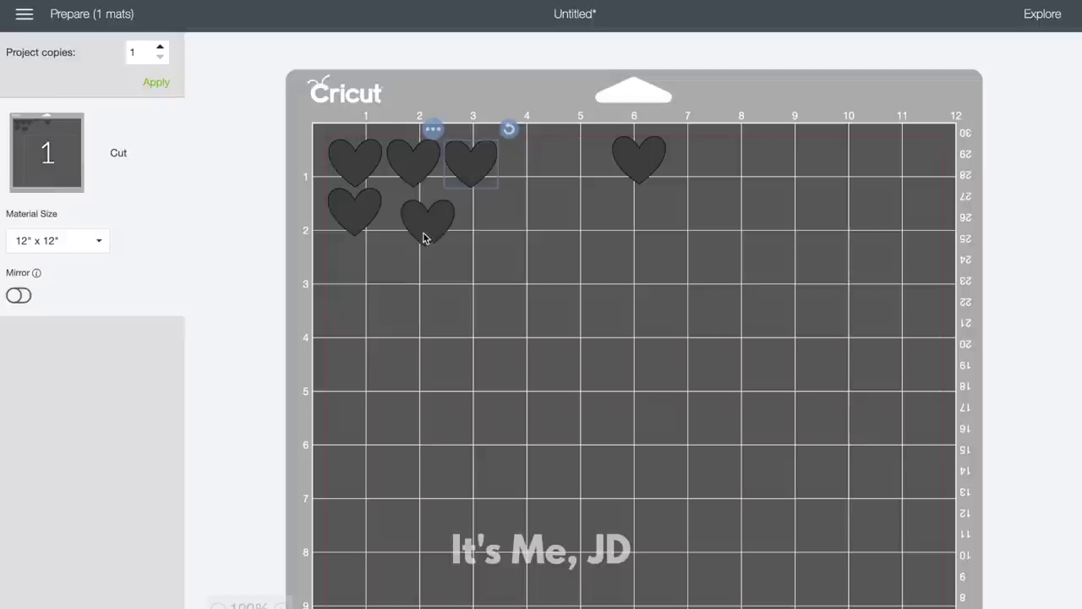
left_click_drag(426, 234, 411, 225)
left_click_drag(642, 163, 481, 218)
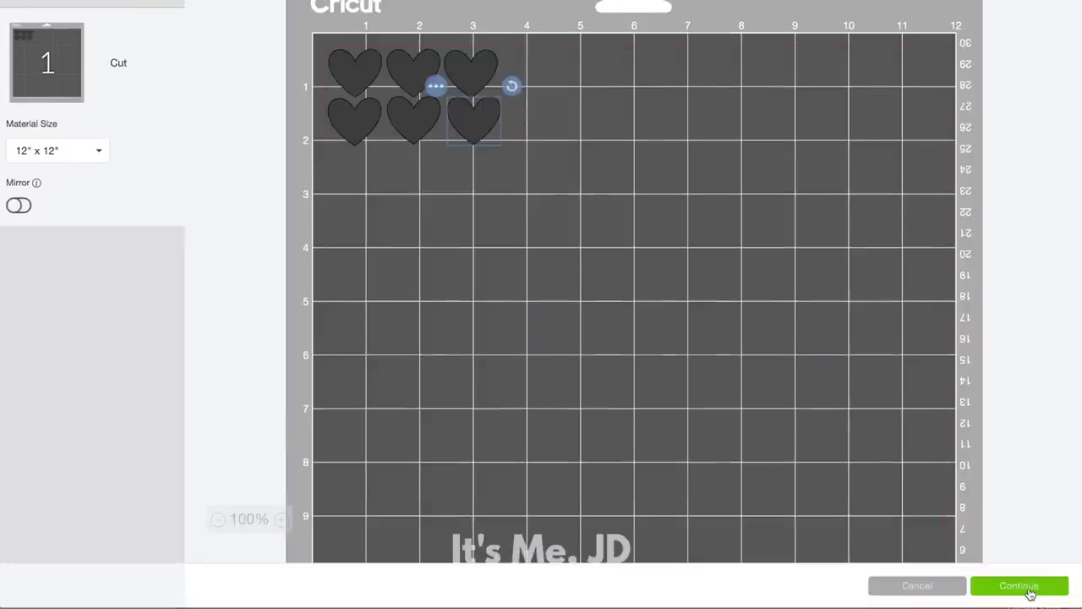
- Continue to the machine setup and choose Medium Cardstock – 80 lb (216 gsm) from the full materials list
left_click(1028, 590)
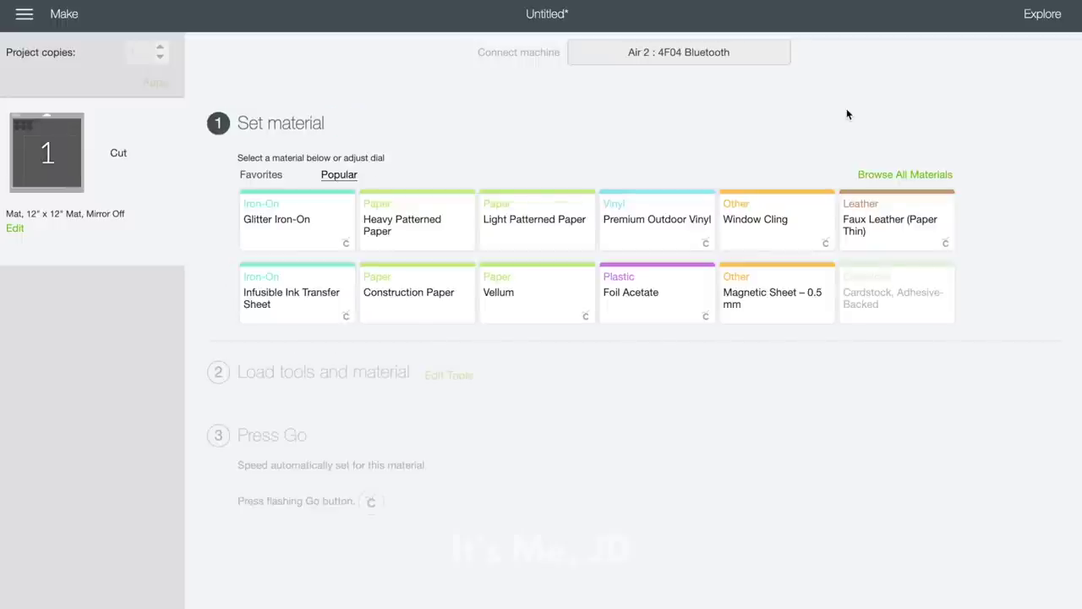
left_click(884, 178)
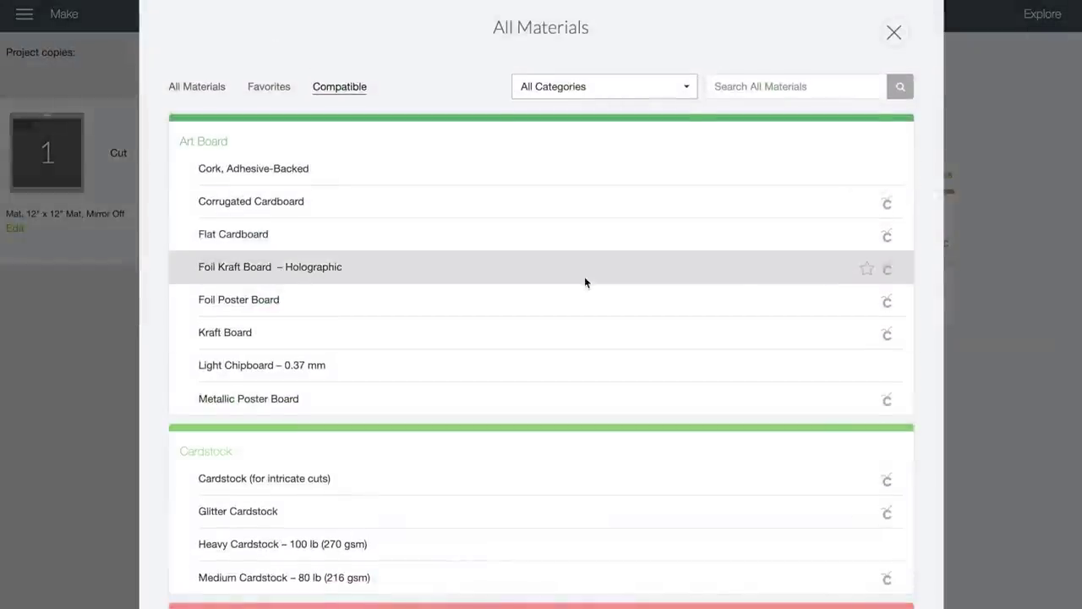
scroll(584, 279, "down", 2)
scroll(584, 282, "down", 3)
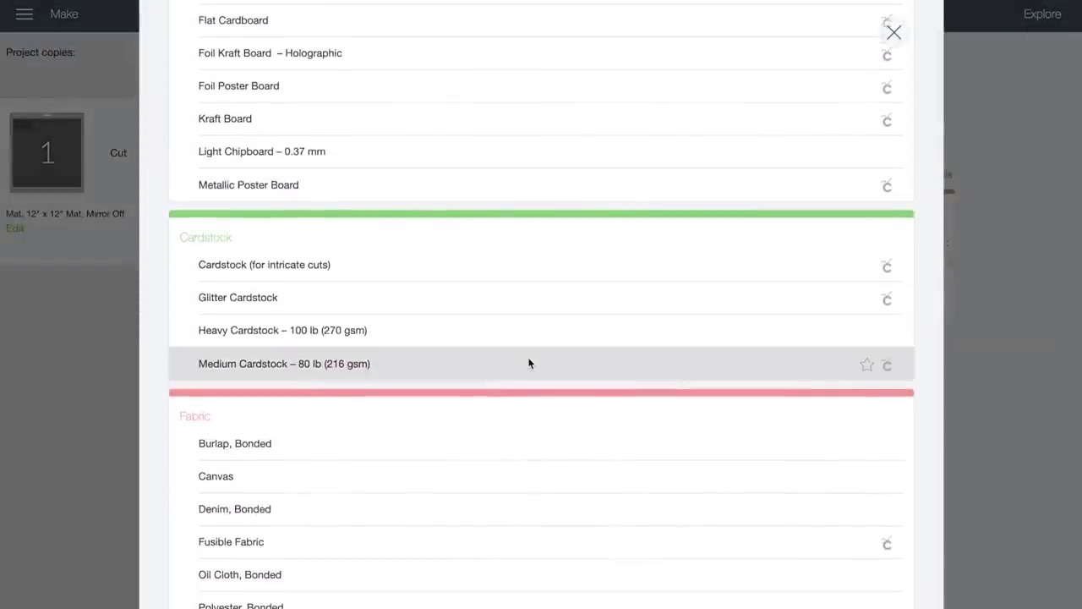
left_click(529, 361)
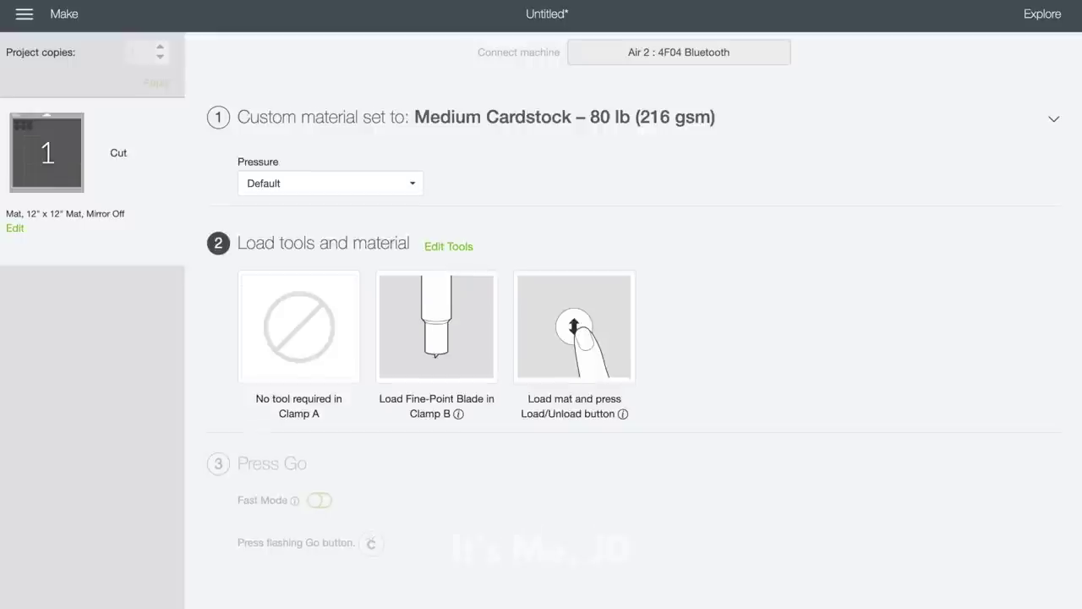
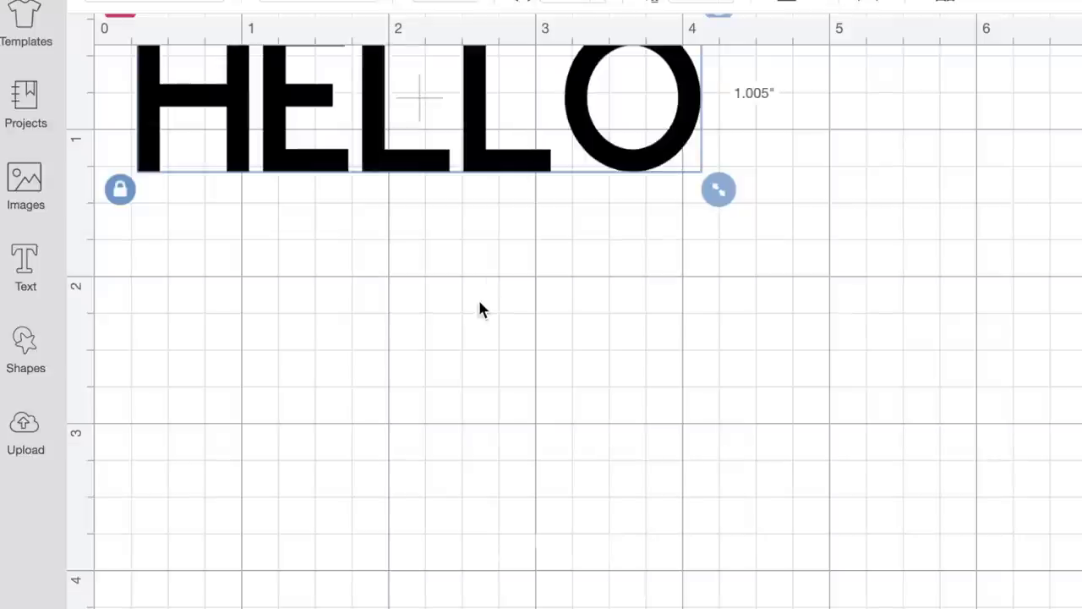
- Move the HELLO text down the canvas and enlarge it to about 5.69 inches wide and 1.49 inches high
left_click_drag(649, 143, 652, 266)
left_click_drag(725, 323, 999, 476)
double_click(850, 331)
left_click(851, 331)
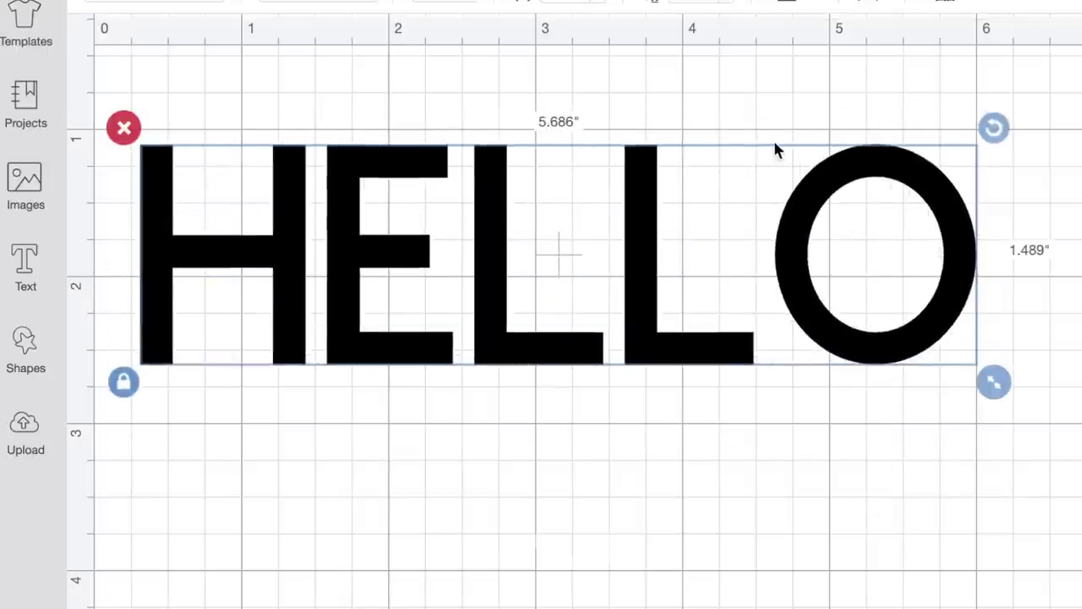
- Try wider letter spacing on the HELLO text, then tighten it to 0.9
left_click(599, 0)
left_click(598, 1)
left_click(599, 1)
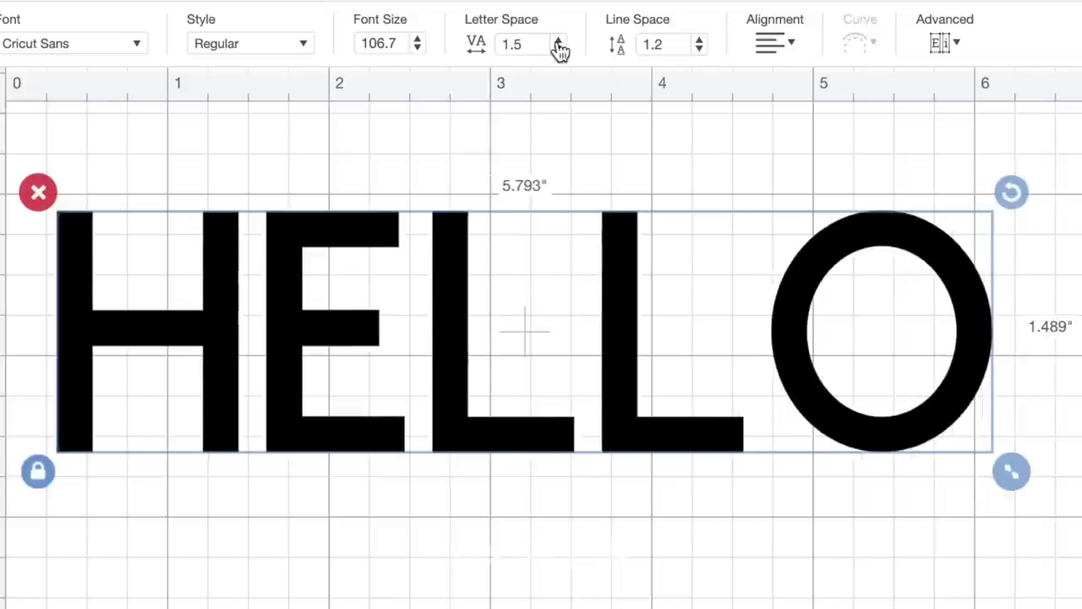
left_click(599, 1)
left_click(598, 1)
left_click(599, 1)
left_click(558, 40)
left_click(558, 48)
left_click(558, 48)
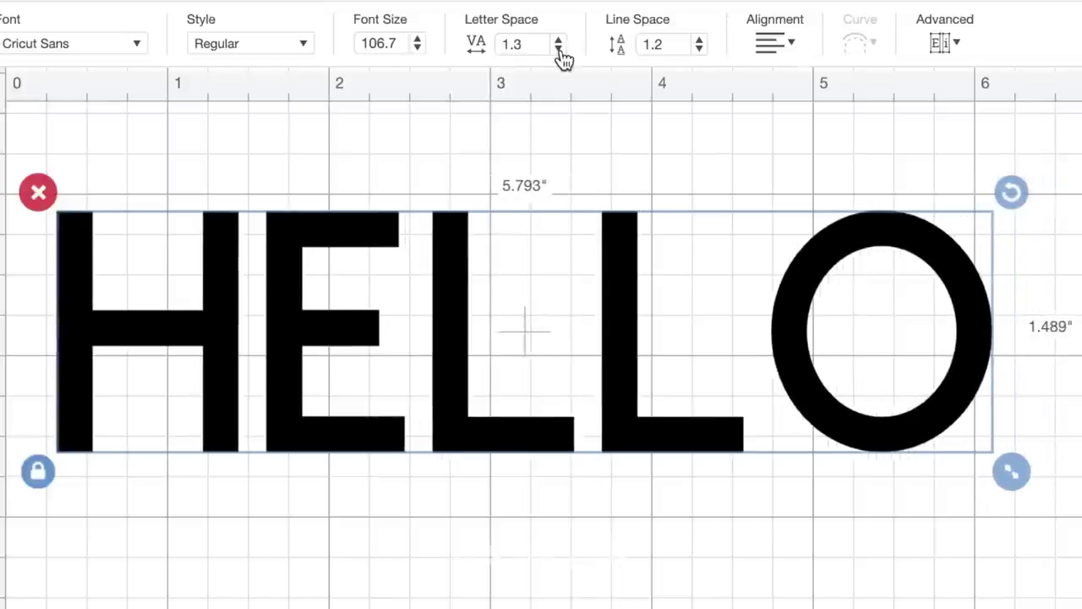
left_click(558, 48)
left_click(559, 49)
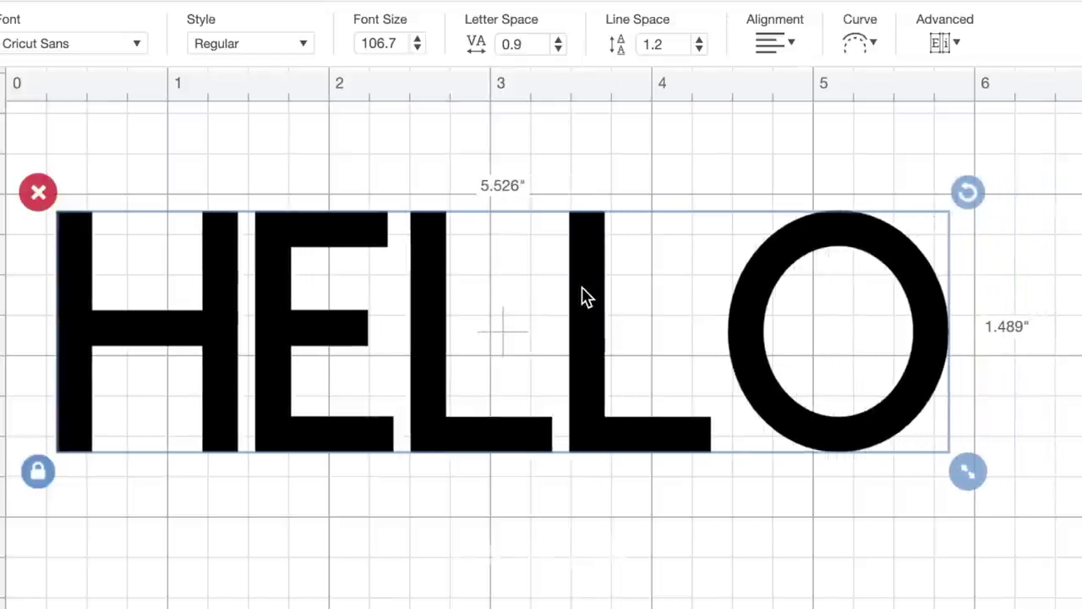
- Try a slight curve on the HELLO text and undo it
left_click(870, 47)
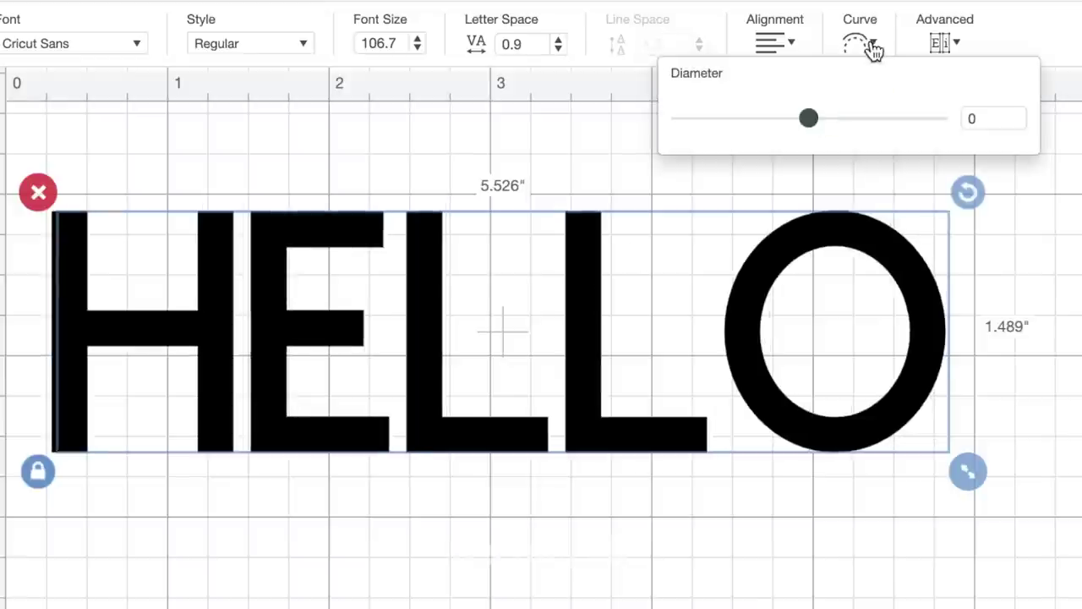
mouse_move(814, 119)
left_mouse_down()
mouse_move(904, 122)
mouse_move(817, 122)
left_mouse_up()
left_click(828, 182)
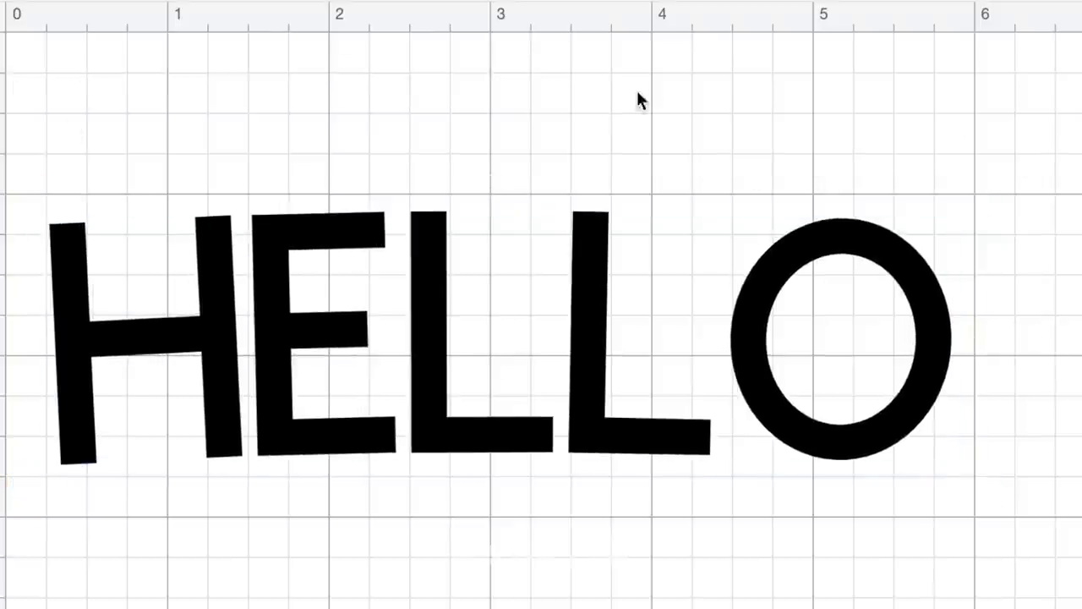
key("ctrl+z")
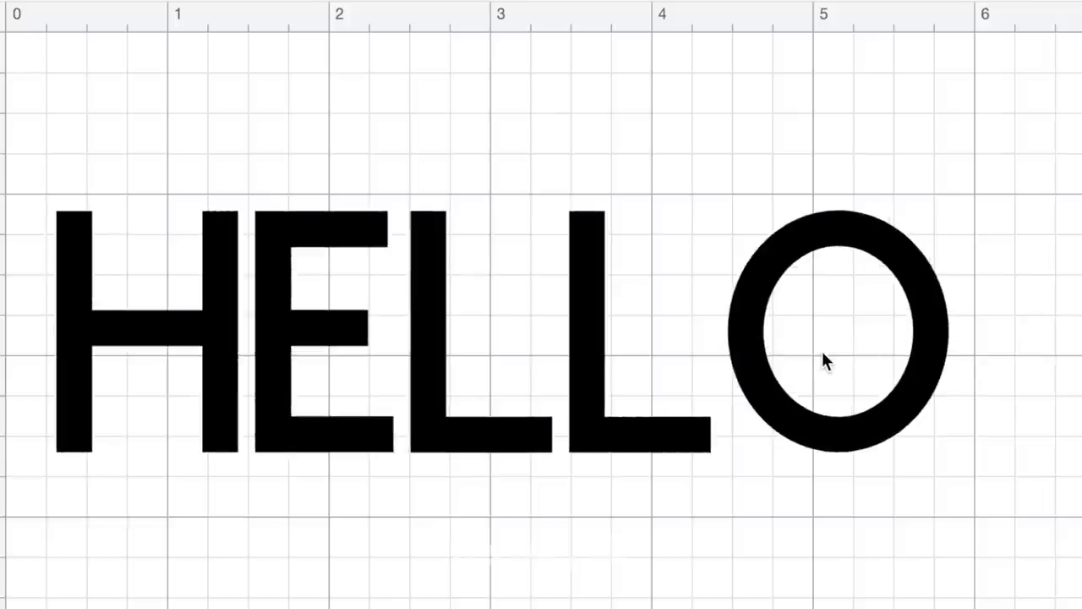
- Shrink the HELLO text to about 3.97 inches wide and 1.07 inches high and set its style to Bold
left_click(734, 291)
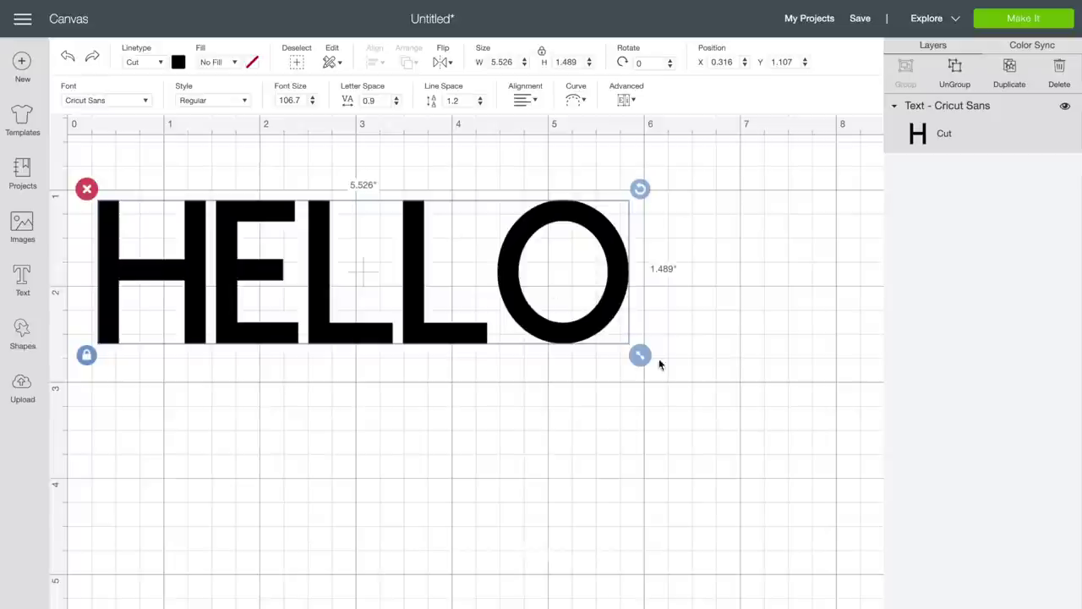
left_click_drag(640, 355, 493, 250)
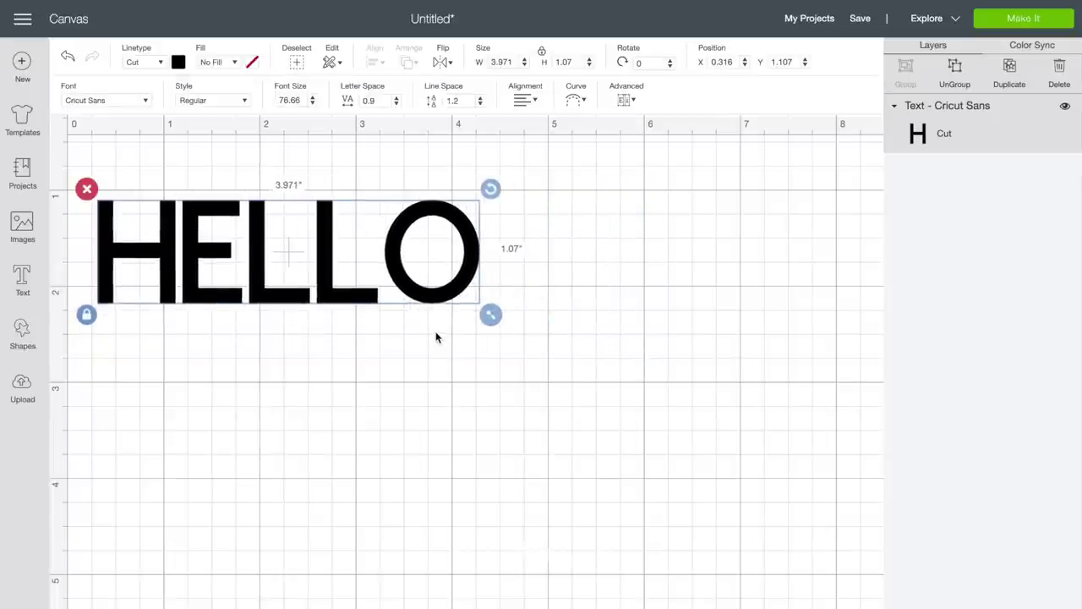
left_click(245, 103)
left_click(238, 145)
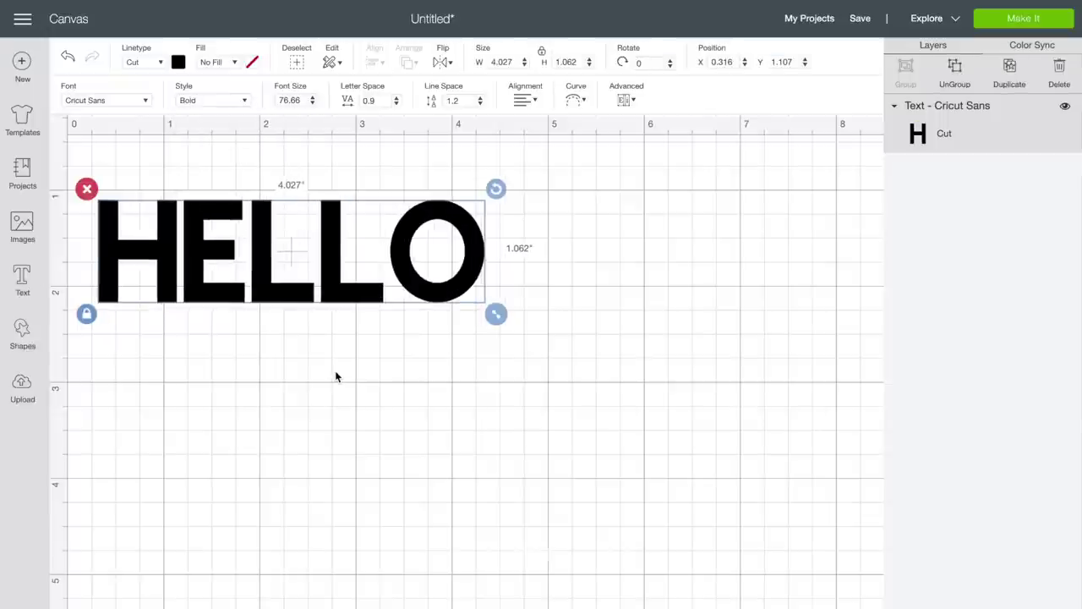
- Shrink the bold HELLO text slightly further and move it up near the top of the canvas
left_click_drag(497, 313, 493, 311)
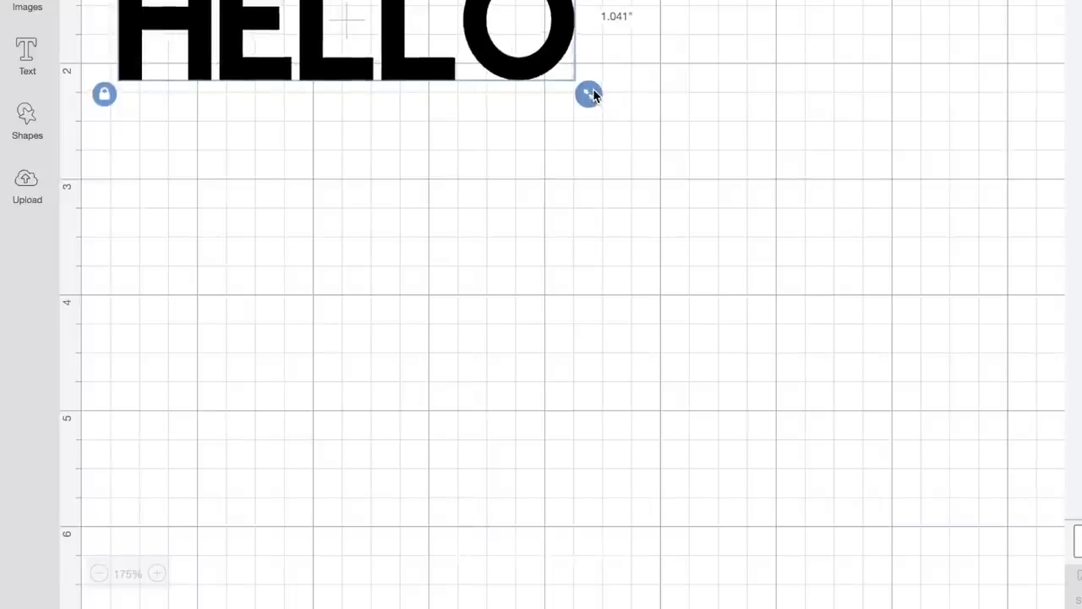
left_click_drag(592, 95, 582, 91)
left_click_drag(505, 63, 506, 10)
- Add a separate text object reading "how are you?" to the canvas
left_click(27, 60)
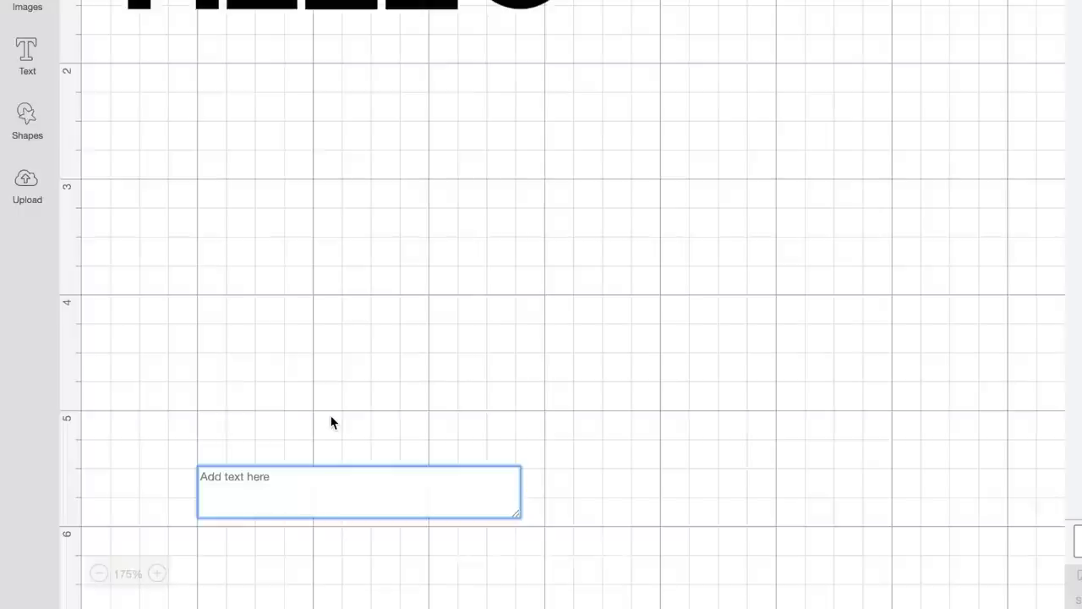
type("how are ")
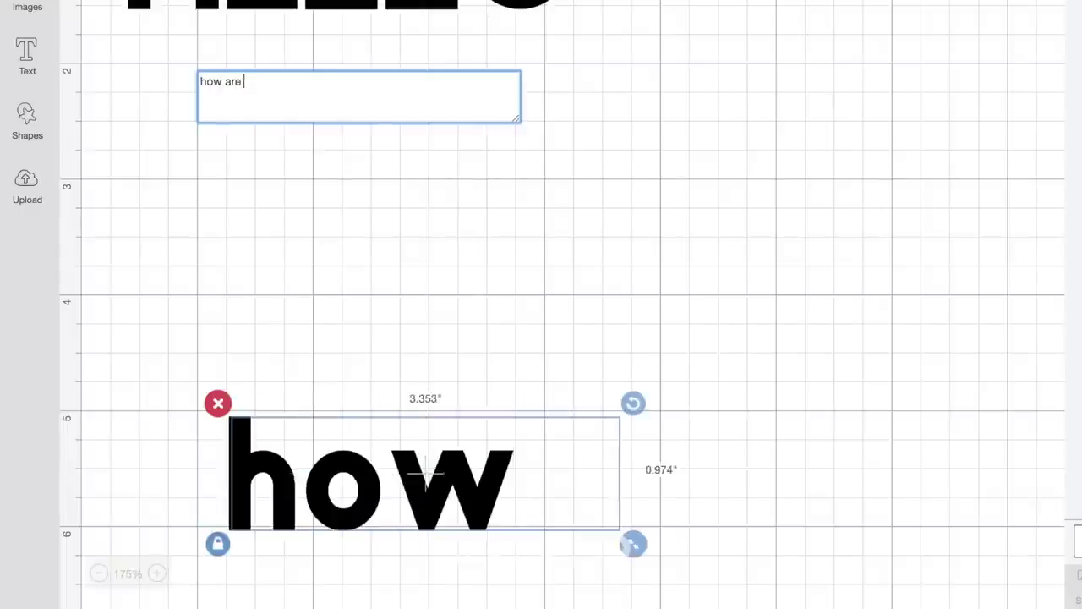
type("you")
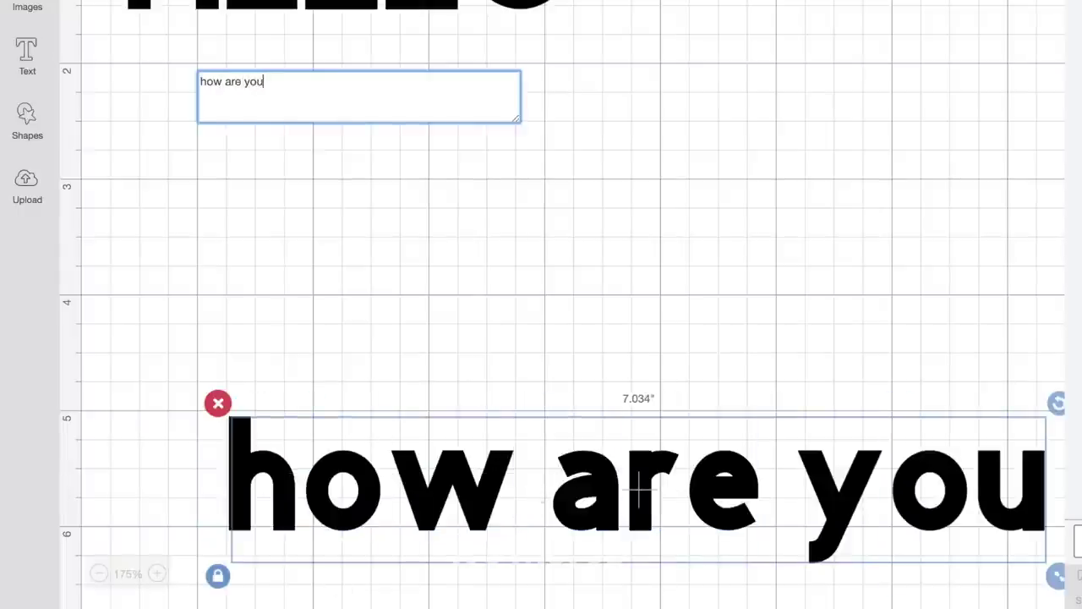
type("?")
left_click(558, 485)
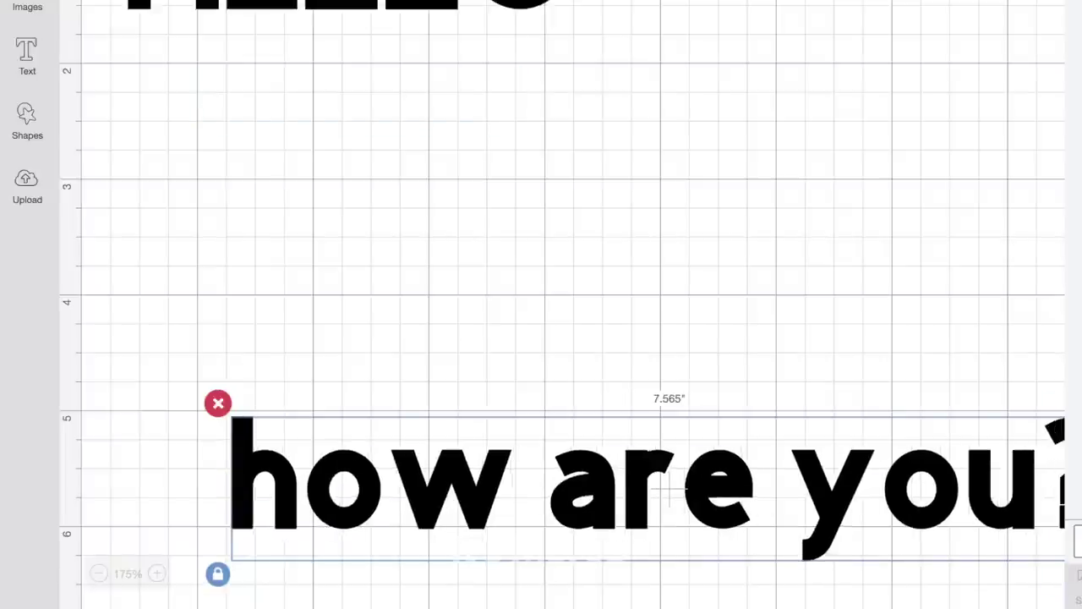
- Reduce the "how are you?" text to font size 44 and place it below HELLO at about X 0.43, Y 2.20 inches
key("Down")
key("Down")
key("Down")
key("Down")
key("Down")
key("Down")
key("Down")
key("Down")
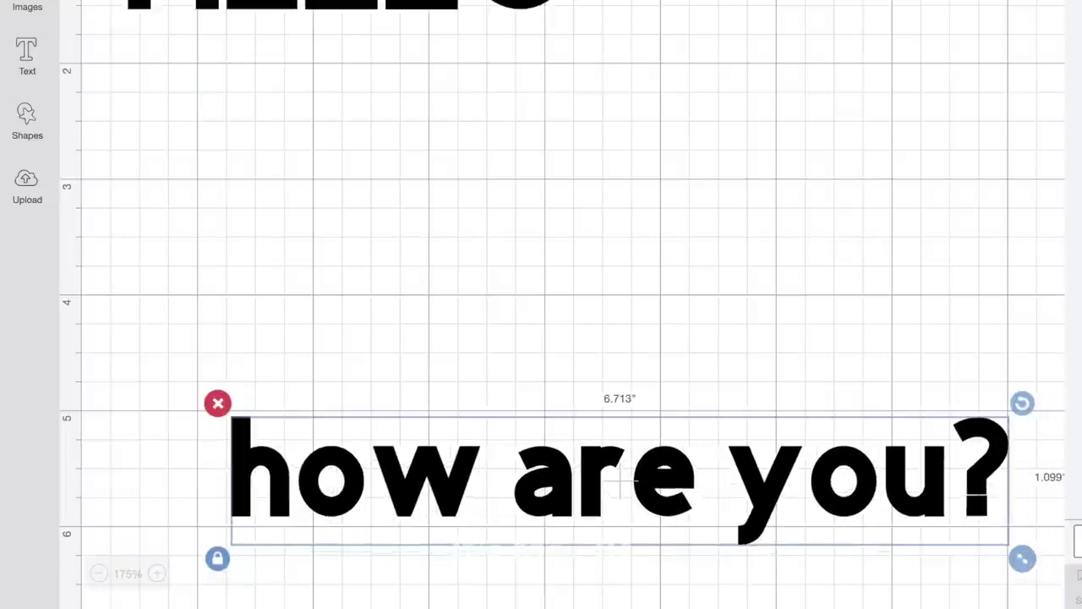
key("Down")
key("Down")
key("Down")
key("Down")
key("Down")
key("Down")
key("Down")
key("Down")
key("Down")
key("Down")
key("Down")
key("Down")
key("Down")
key("Down")
key("Down")
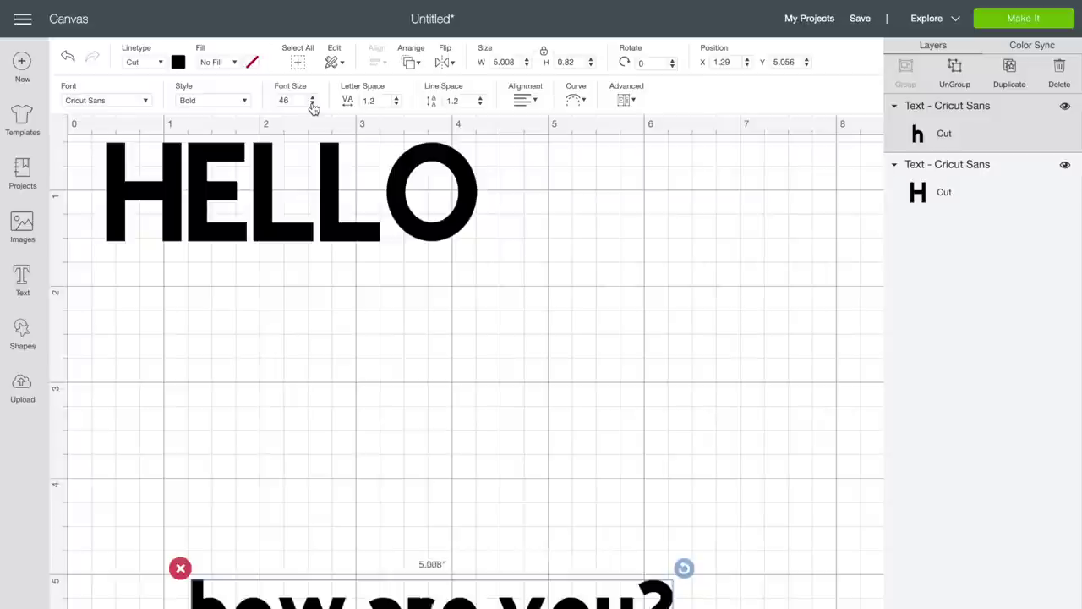
left_click_drag(412, 602, 330, 348)
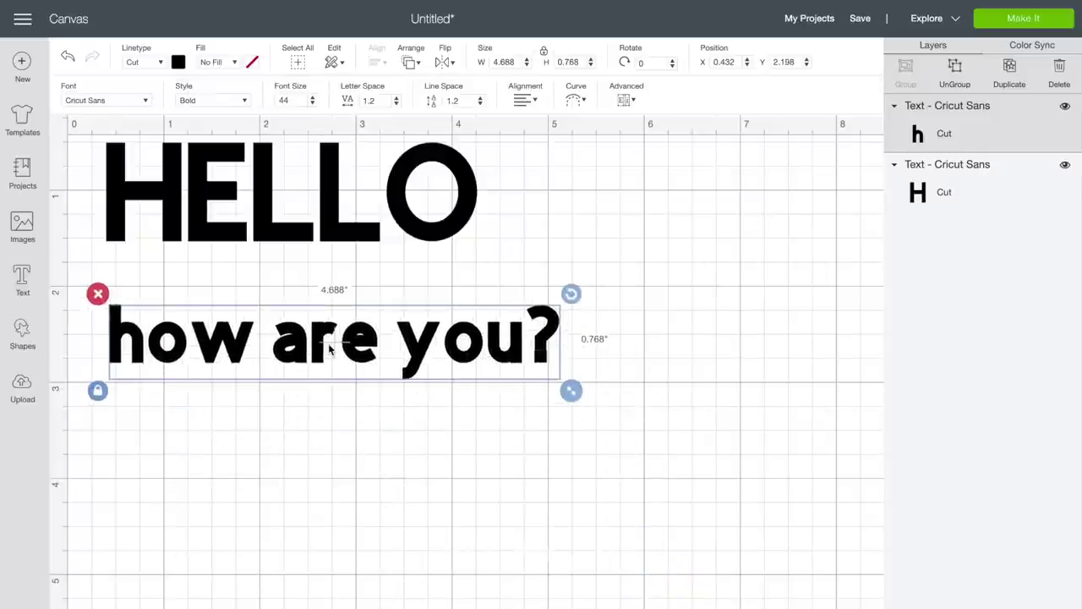
- Search the fonts for "script" and change the "how are you?" text to Awesome Script
left_click(146, 101)
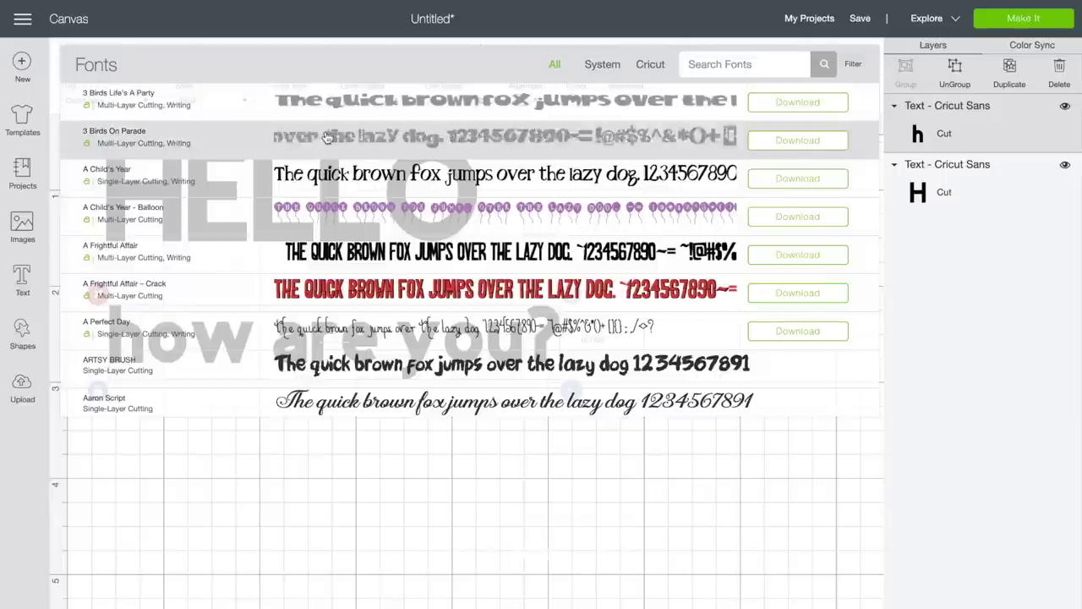
scroll(395, 242, "down", 4)
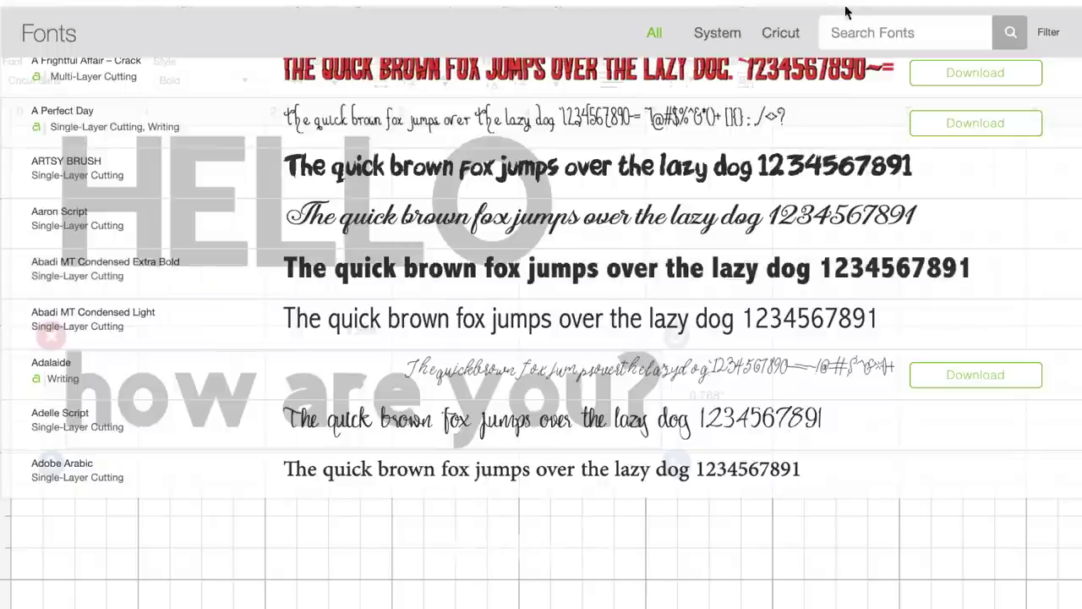
left_click(717, 64)
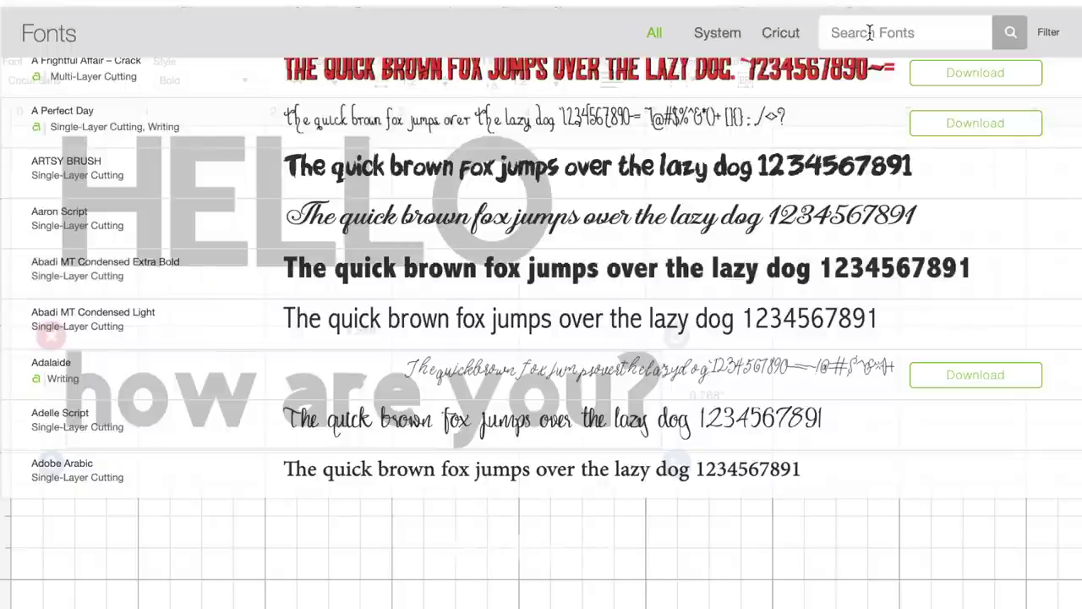
type("script")
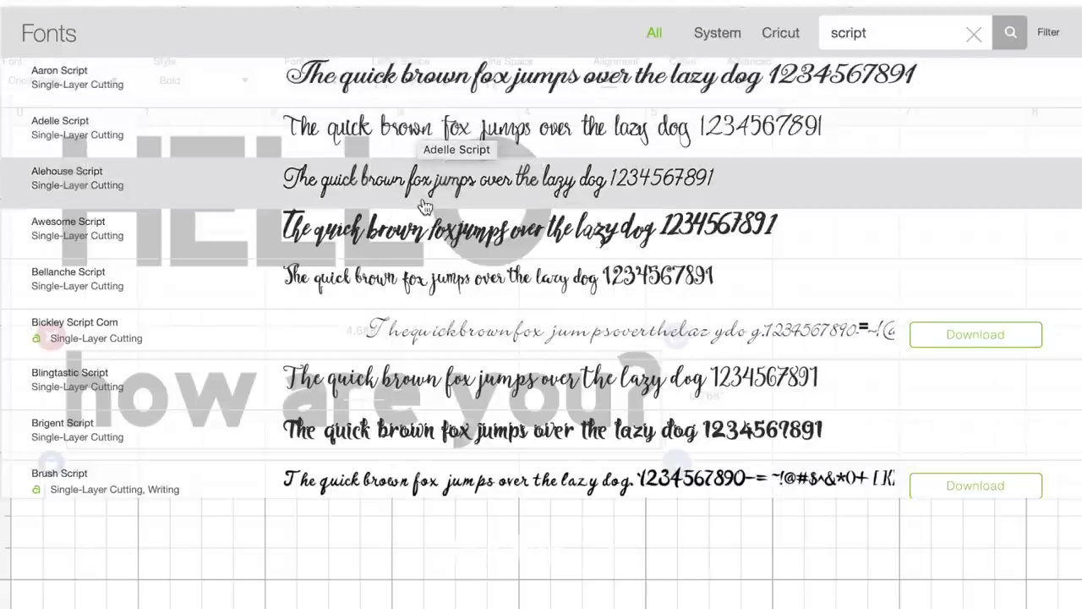
left_click(427, 247)
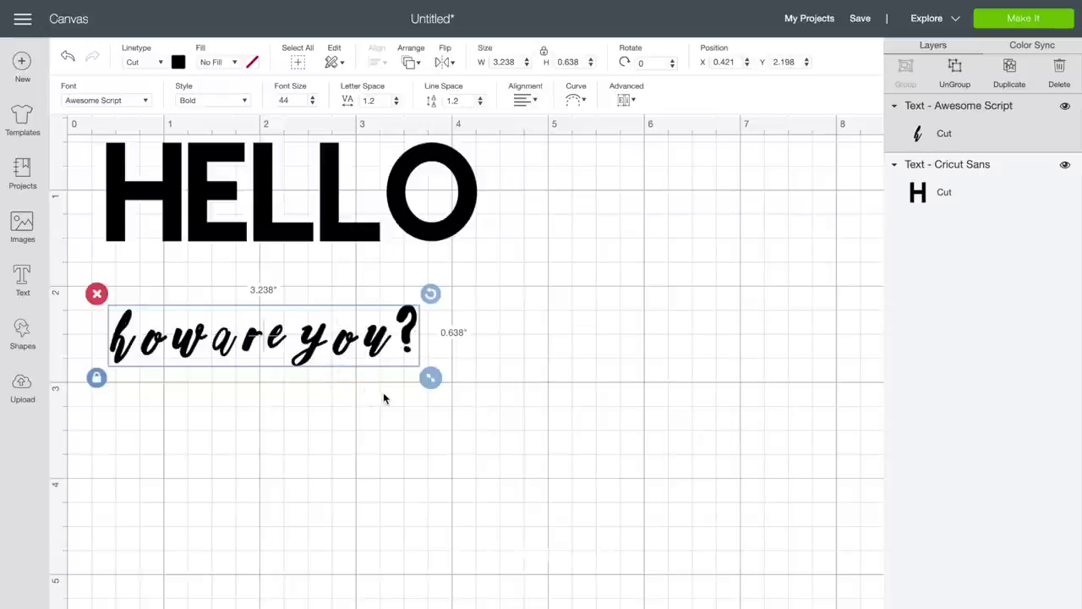
- Try tighter letter spacing on the "how are you?" text and set its letter space to -0.3
left_click(395, 104)
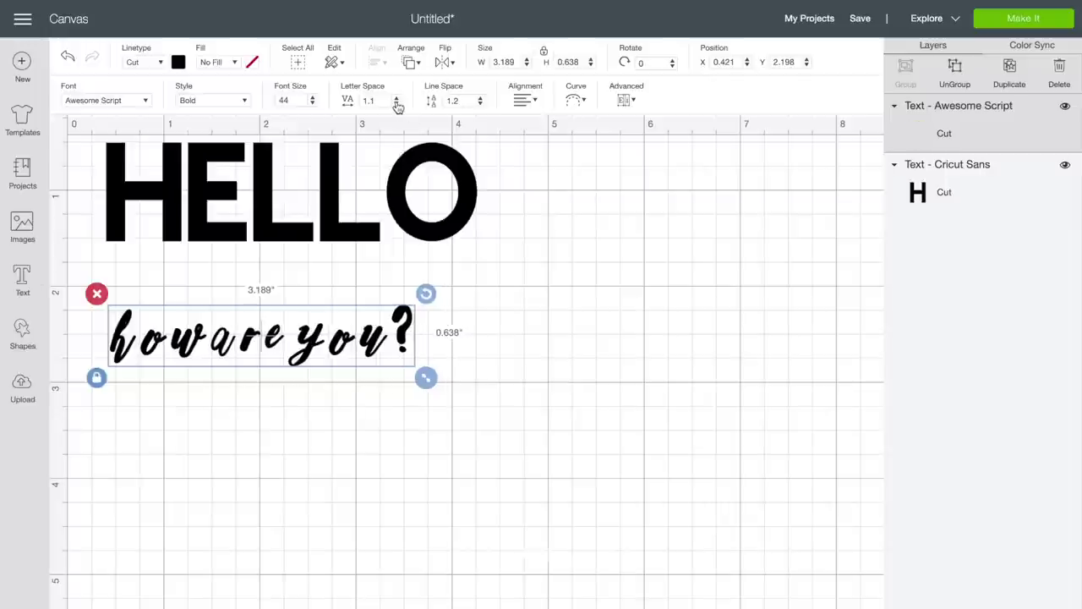
left_click(395, 104)
left_click(396, 104)
left_click(396, 104)
left_click(396, 104)
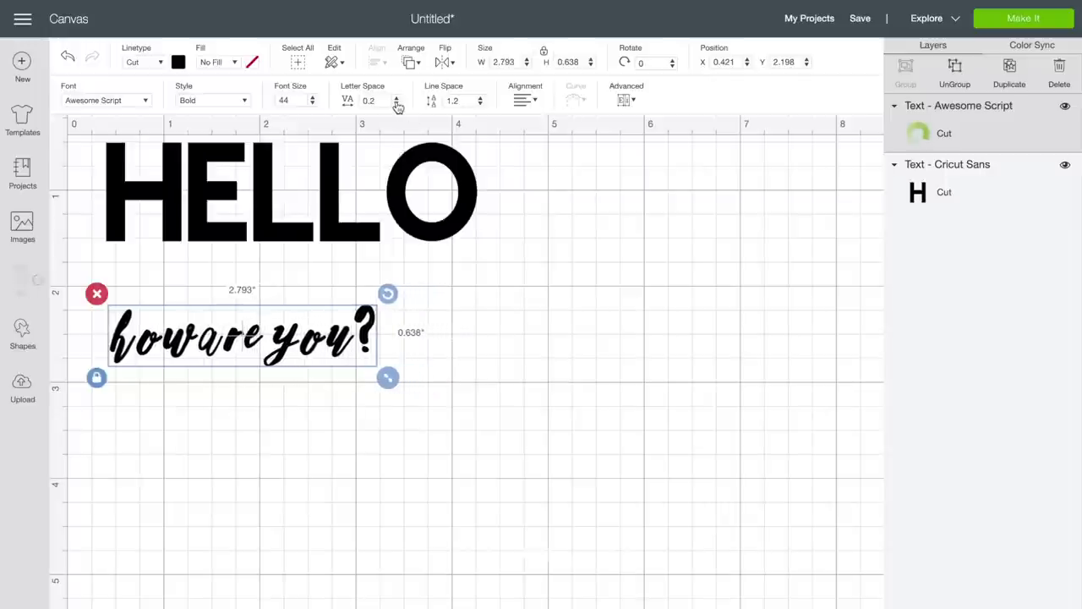
left_click(395, 104)
left_click(396, 104)
left_click(395, 104)
left_click(396, 104)
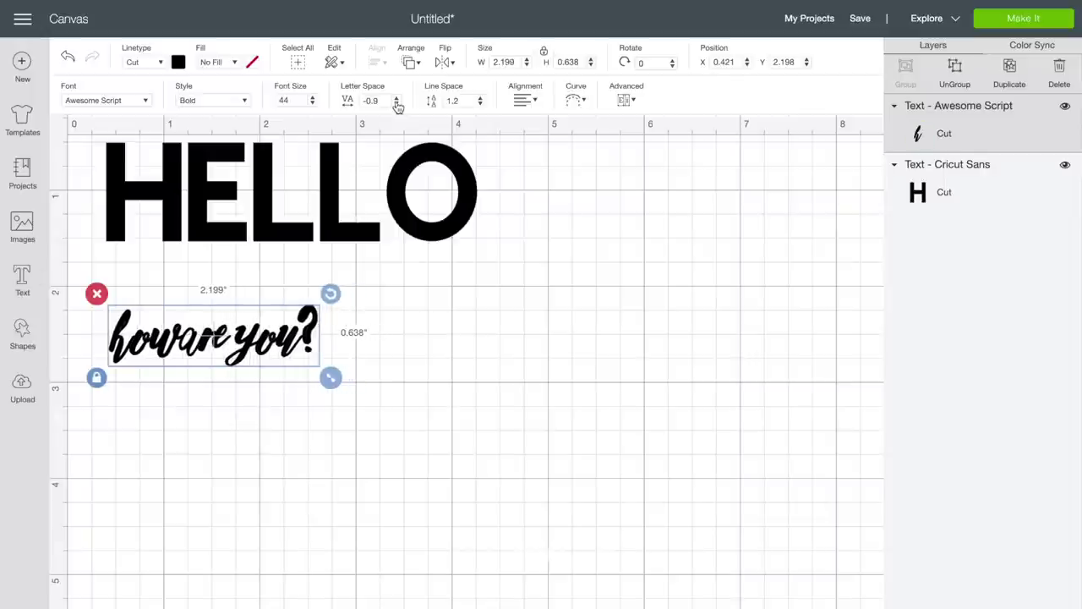
left_click(397, 100)
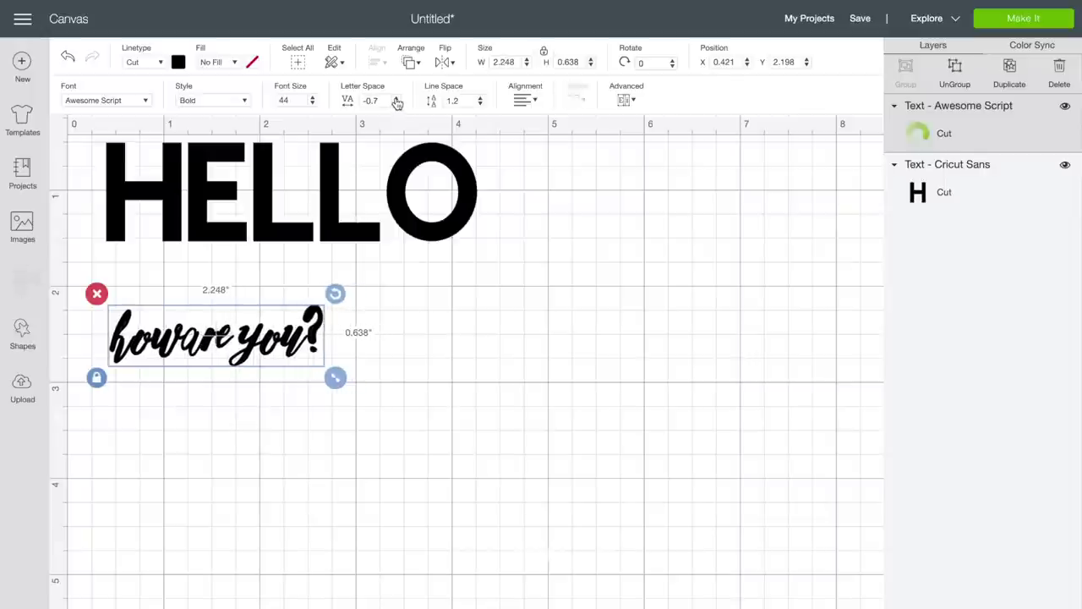
left_click(396, 100)
left_click(397, 100)
left_click(396, 99)
left_click(396, 100)
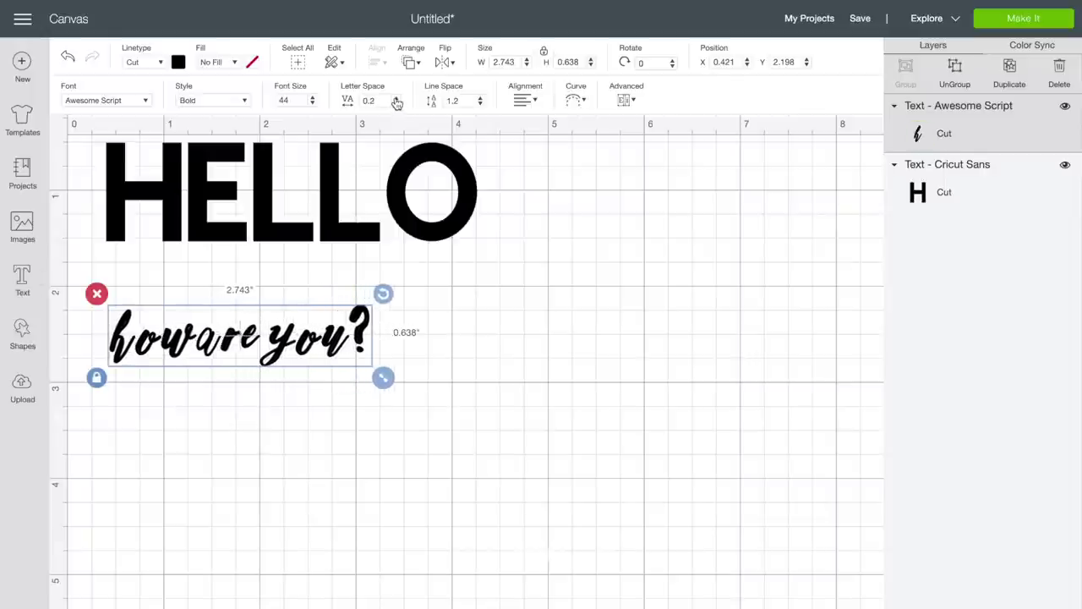
left_click(396, 100)
left_click(398, 105)
left_click(398, 106)
left_click(399, 106)
left_click(399, 106)
left_click(399, 106)
left_click(399, 106)
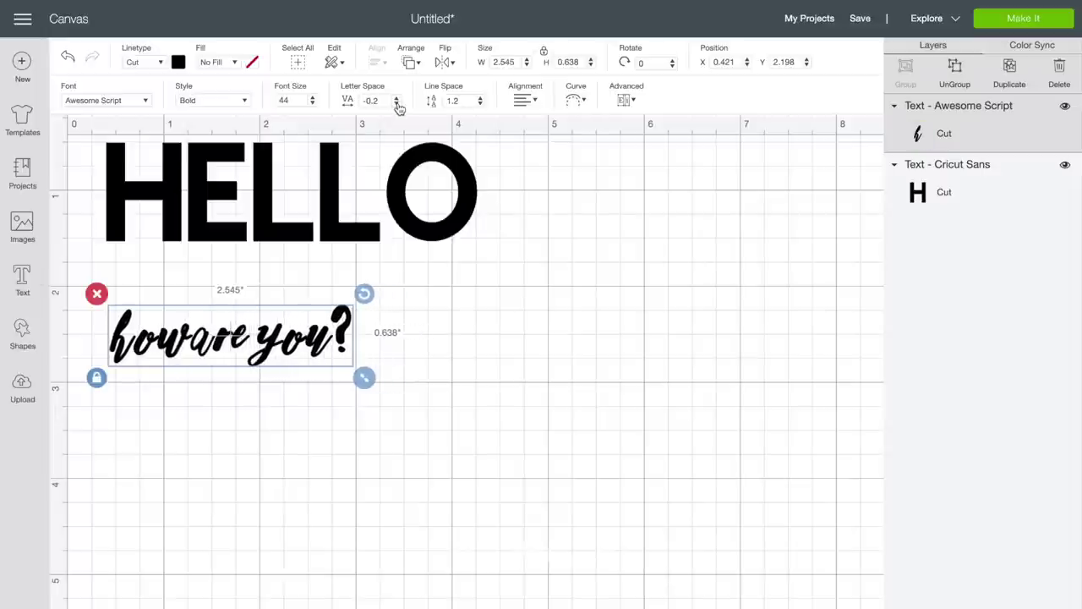
left_click(399, 106)
left_click(377, 434)
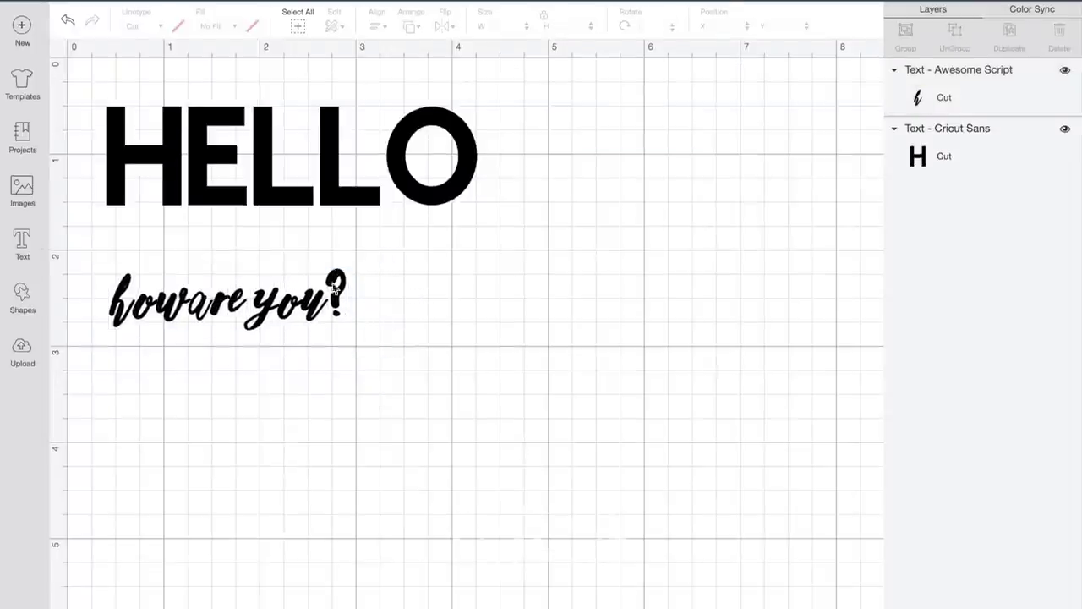
- Enlarge the "how are you?" text to about 3.93 by 1.01 inches and place it just below HELLO at about X 0.49, Y 1.83
left_click(228, 338)
left_click_drag(359, 381, 466, 421)
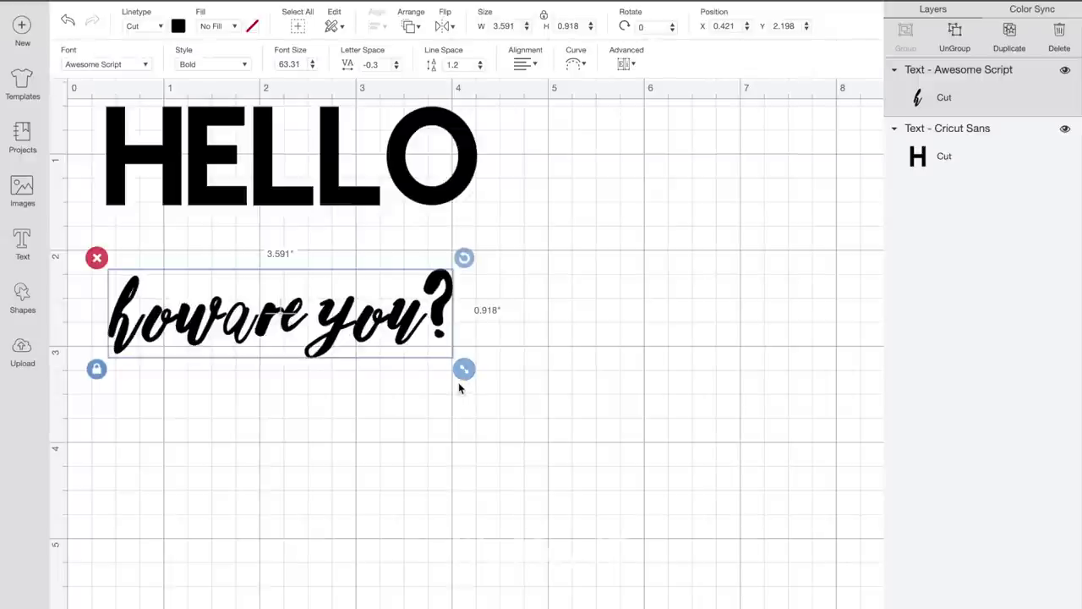
left_click_drag(399, 347, 405, 312)
left_click_drag(471, 334, 507, 360)
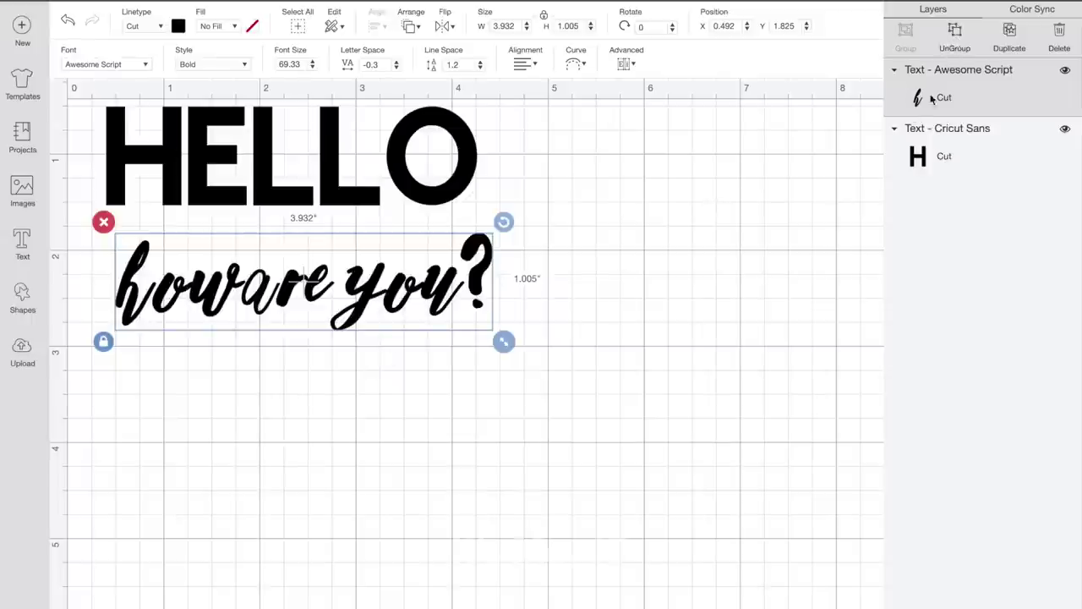
- Ungroup the "how are you?" text and shift the o and w of "how" so its letters connect
left_click(438, 302)
left_click(956, 30)
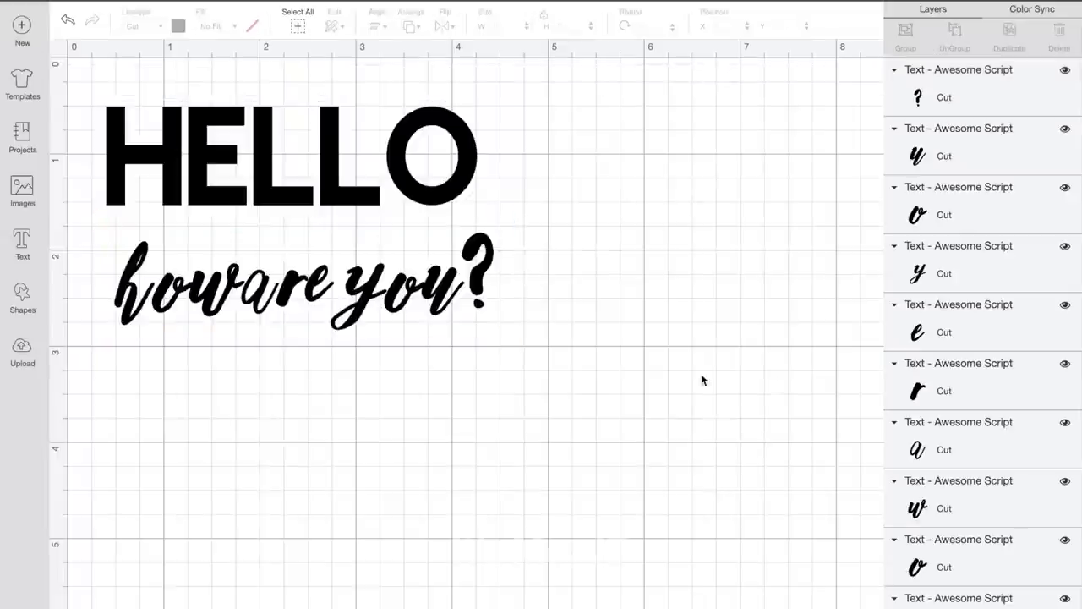
left_click(162, 291)
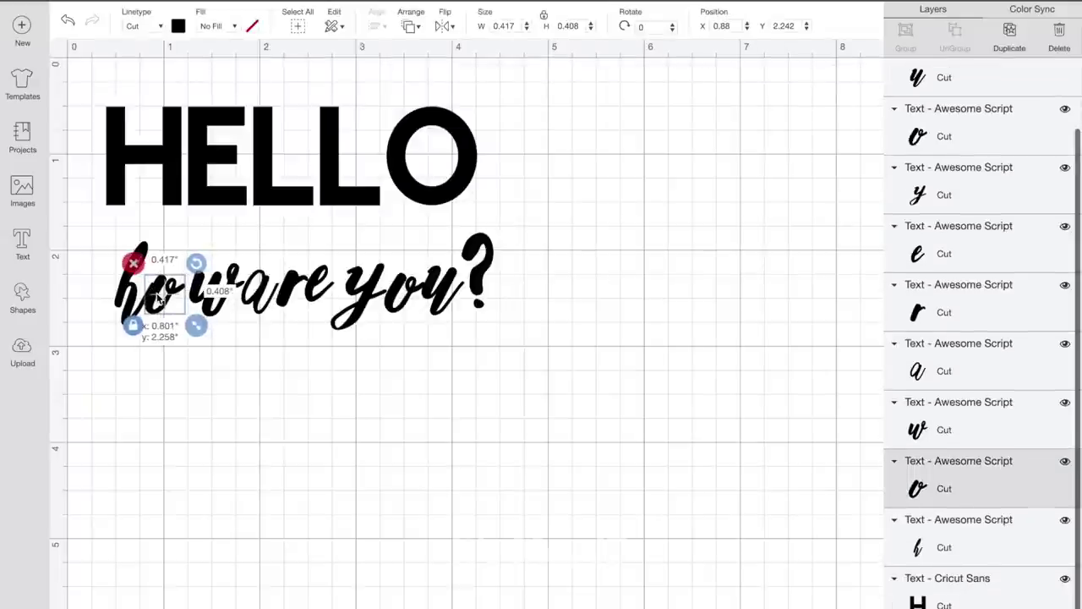
left_click_drag(201, 300, 192, 301)
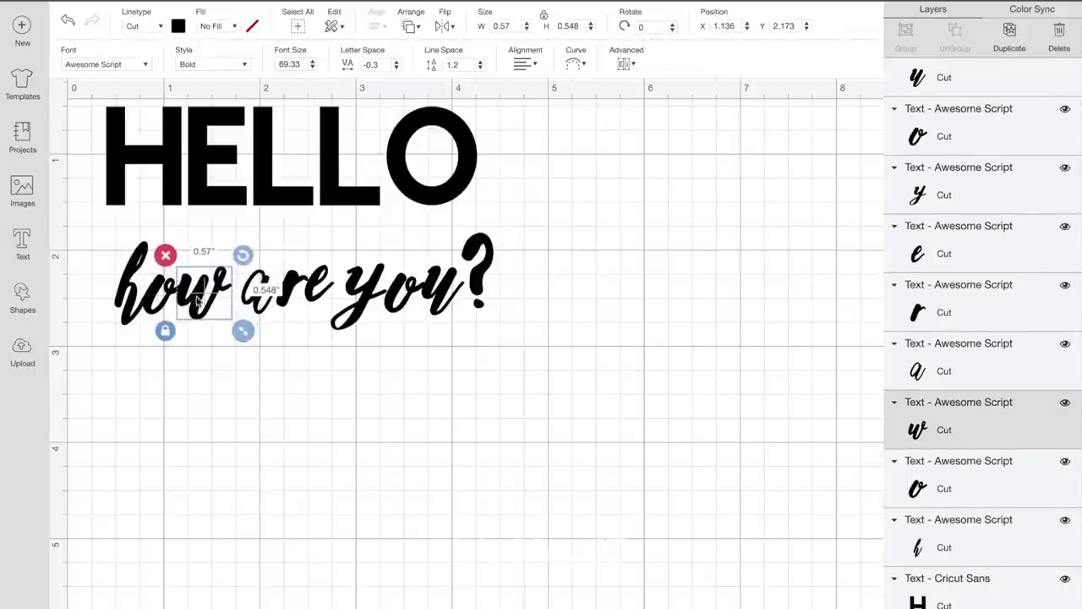
- Move the r and e of "are" and the o and u of "you" so the script letters connect
left_click(289, 291)
left_click_drag(289, 291, 289, 288)
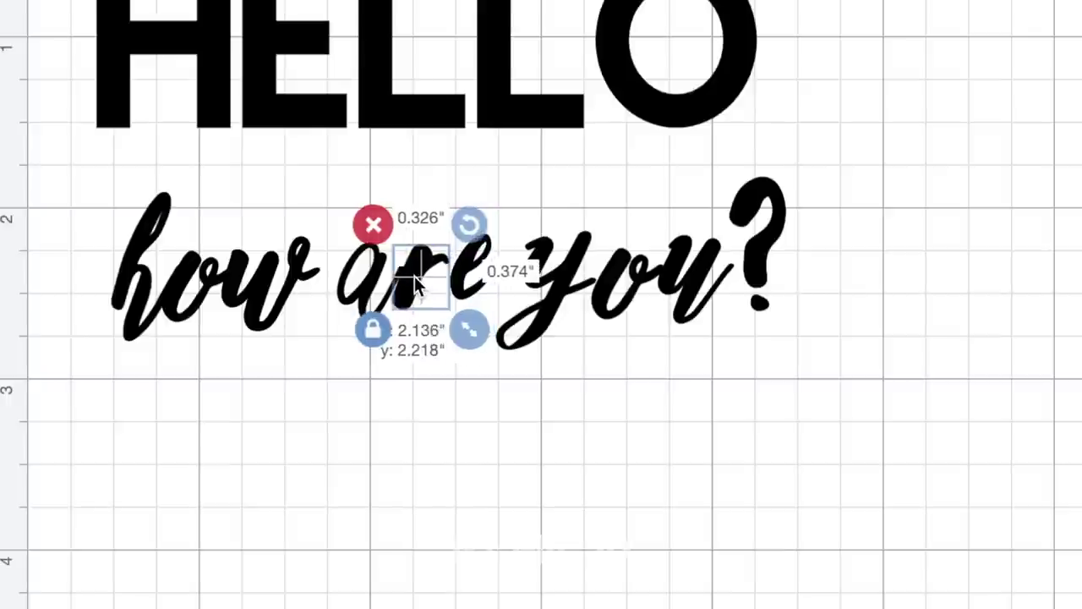
left_click_drag(479, 282, 449, 274)
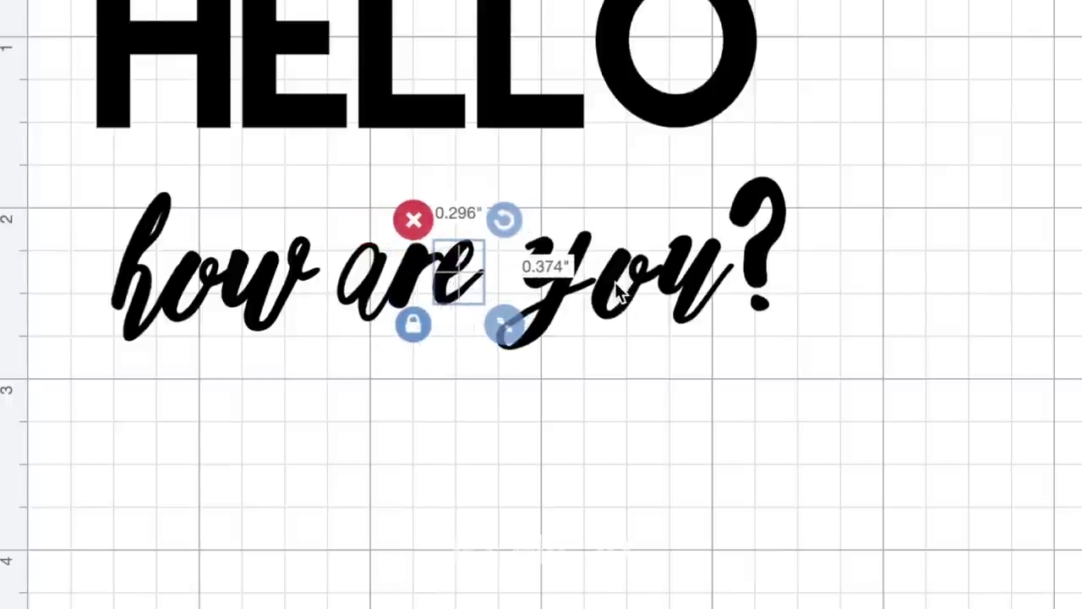
mouse_move(615, 281)
left_mouse_down()
mouse_move(614, 265)
mouse_move(611, 281)
left_mouse_up()
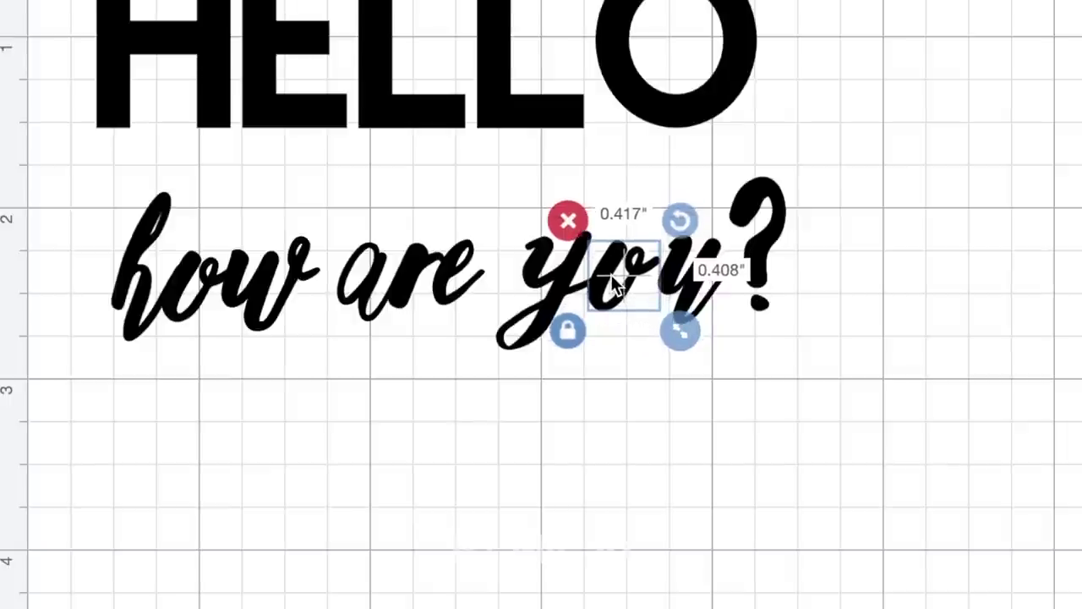
left_click_drag(683, 283, 665, 285)
left_click(833, 298)
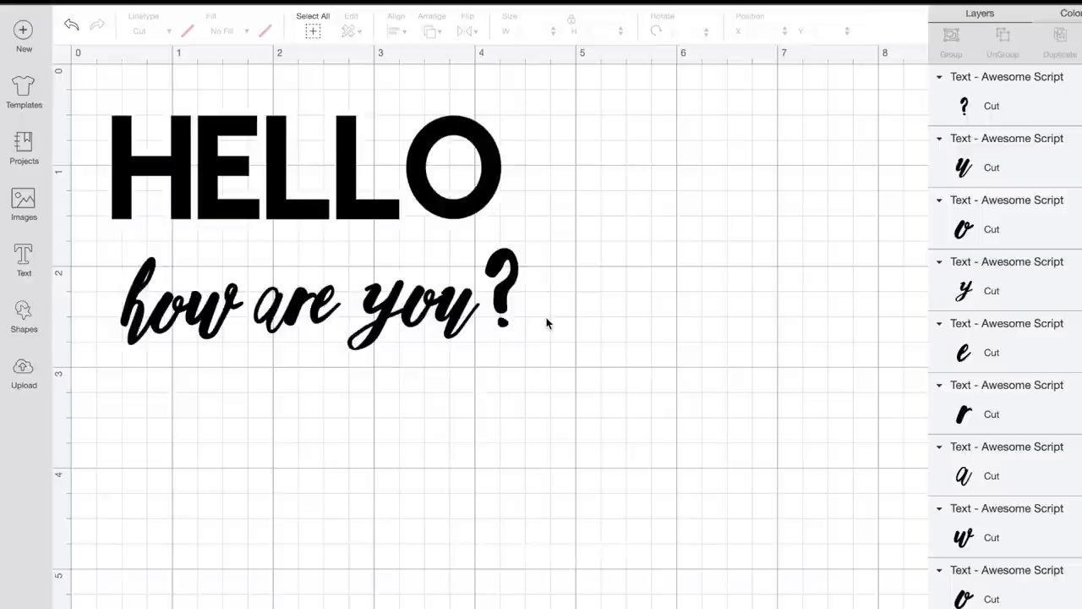
- Group the letters of "how", "are" and "you?" into three separate groups
left_click_drag(109, 260, 245, 383)
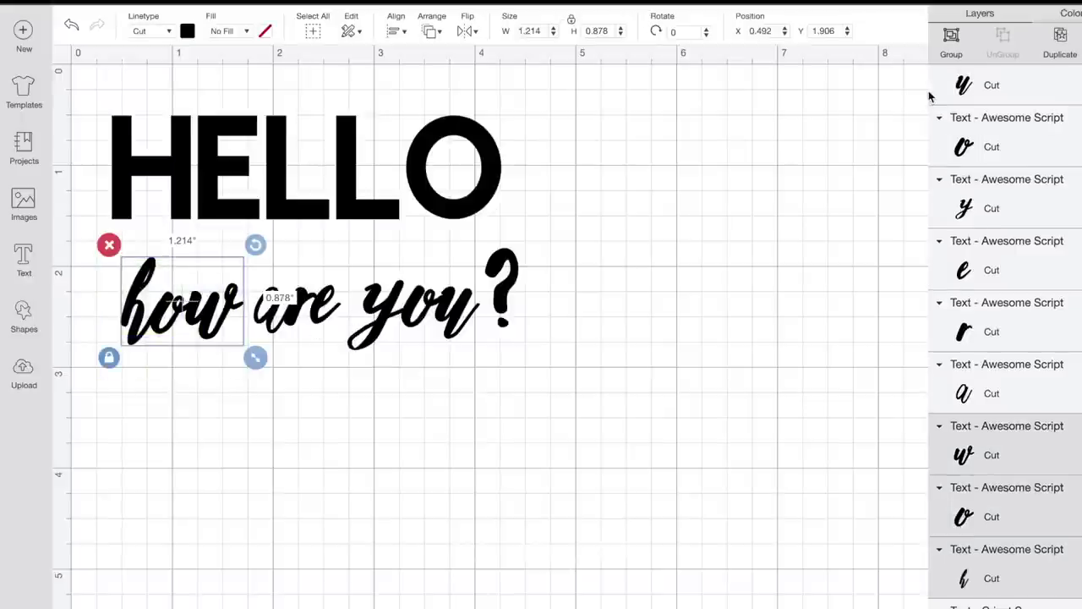
left_click(962, 52)
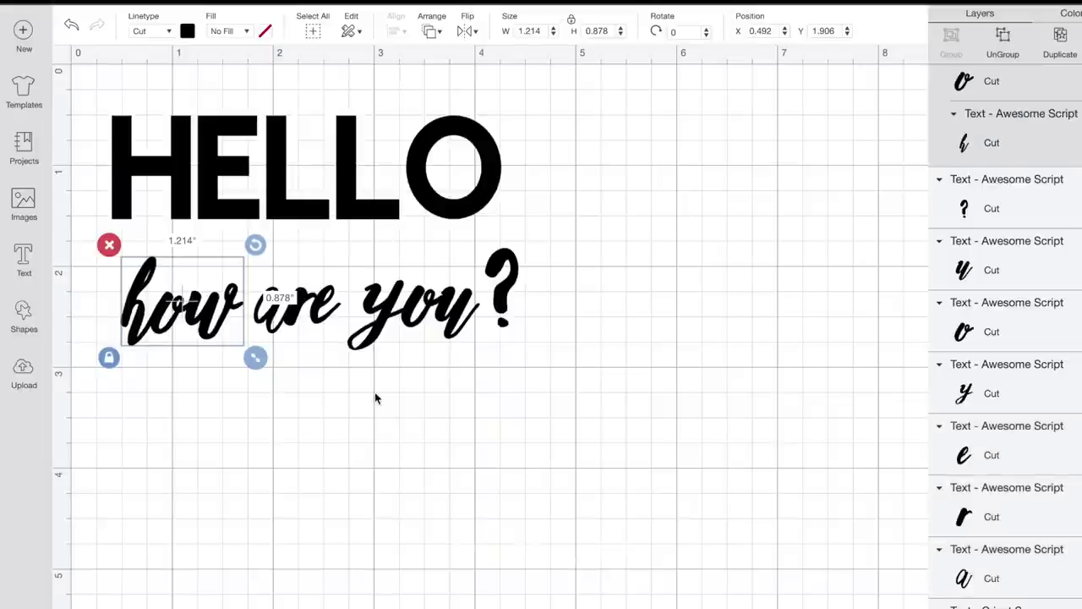
left_click(295, 244)
left_click_drag(250, 257, 339, 358)
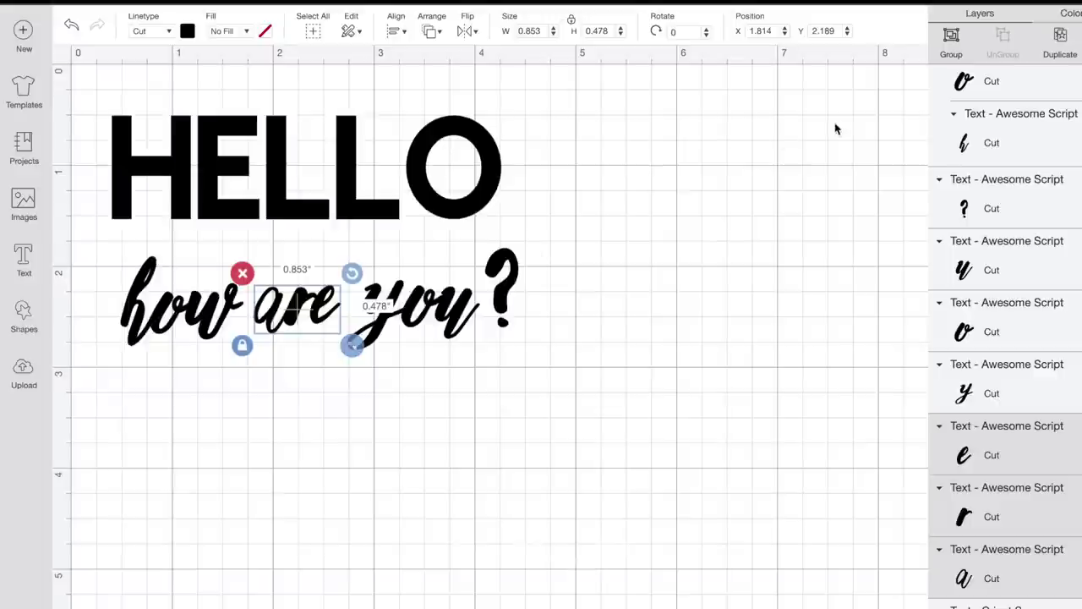
left_click(953, 54)
left_click(369, 257)
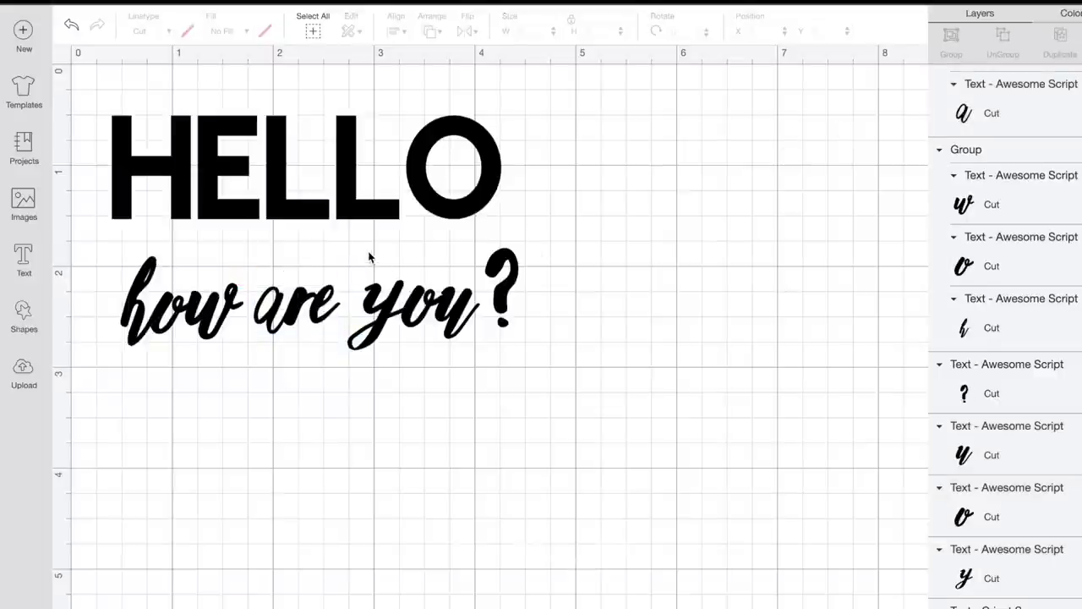
left_click_drag(350, 245, 570, 372)
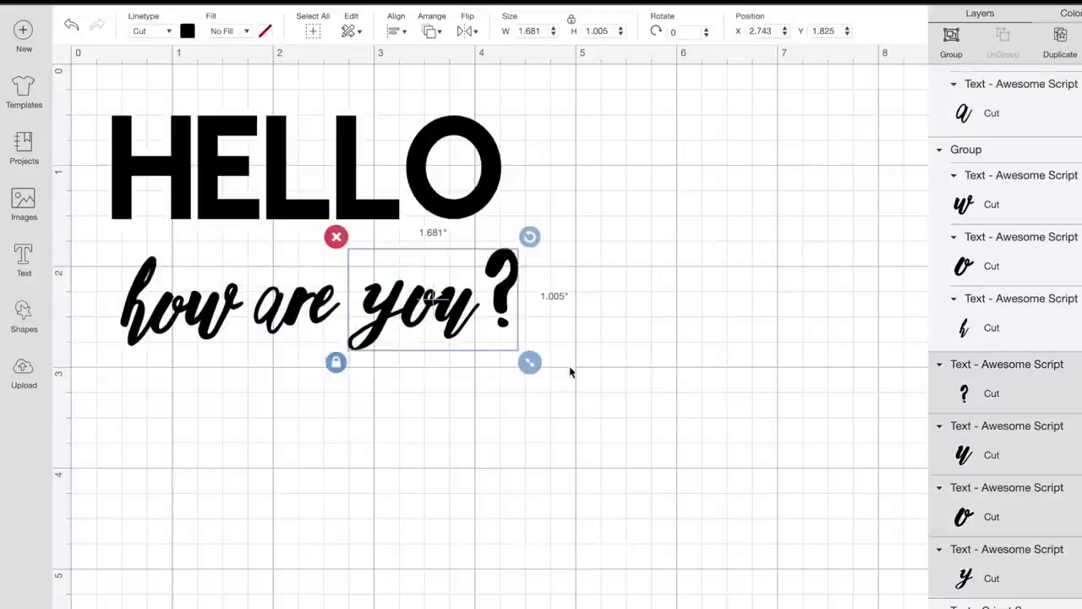
left_click(954, 53)
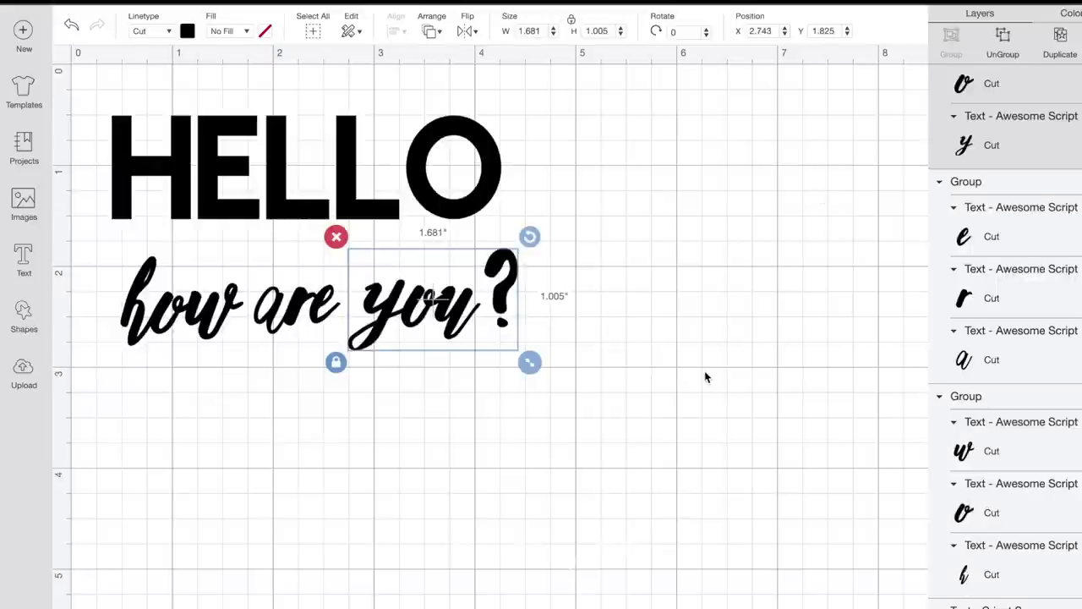
- Rearrange the word groups so "how" and "are" share one line beneath HELLO and "you?" sits below them
left_click(283, 313)
left_click_drag(420, 298, 251, 382)
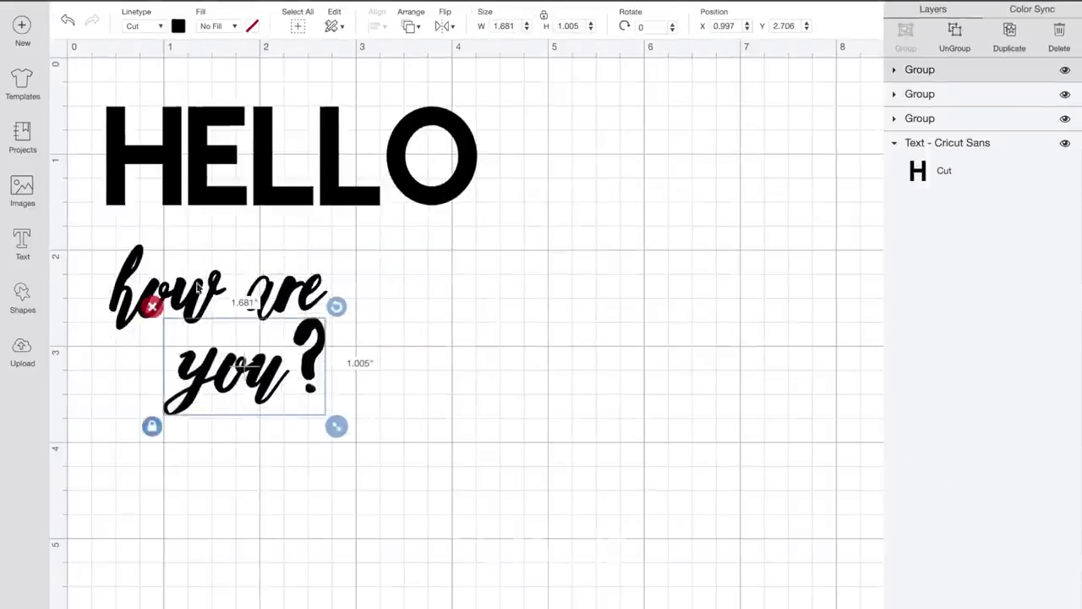
left_click_drag(185, 292, 203, 275)
left_click_drag(300, 298, 352, 279)
left_click_drag(186, 279, 205, 296)
left_click_drag(338, 279, 328, 291)
left_click_drag(245, 367, 279, 385)
- Enlarge "how" to about 1.46 inches wide and "are" to about 1.25 inches wide, and space the two words apart
left_click(235, 313)
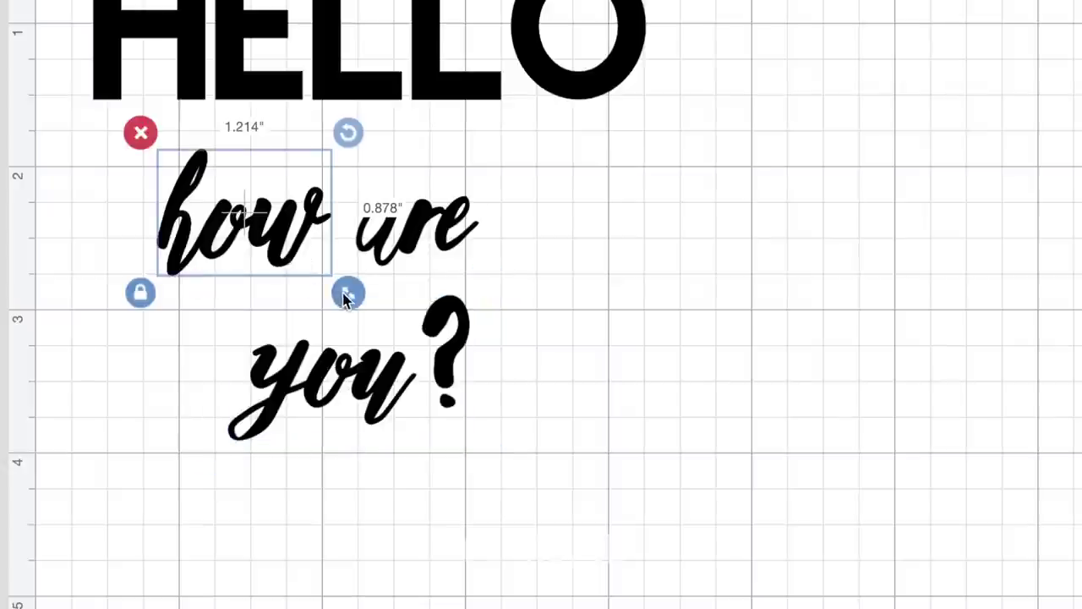
left_click_drag(277, 335, 301, 351)
left_click(415, 222)
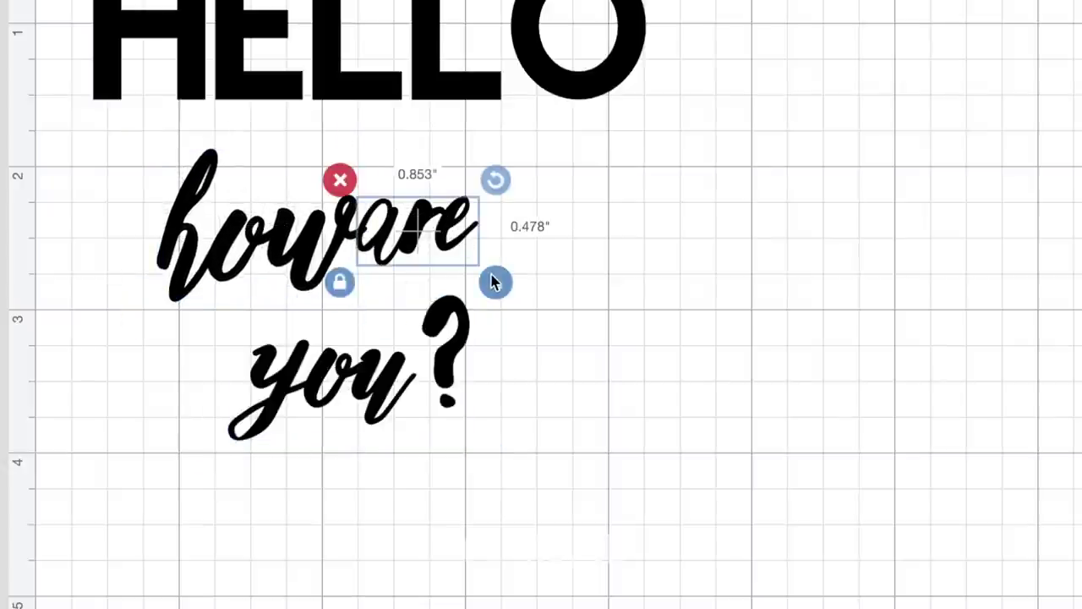
left_click_drag(495, 283, 566, 322)
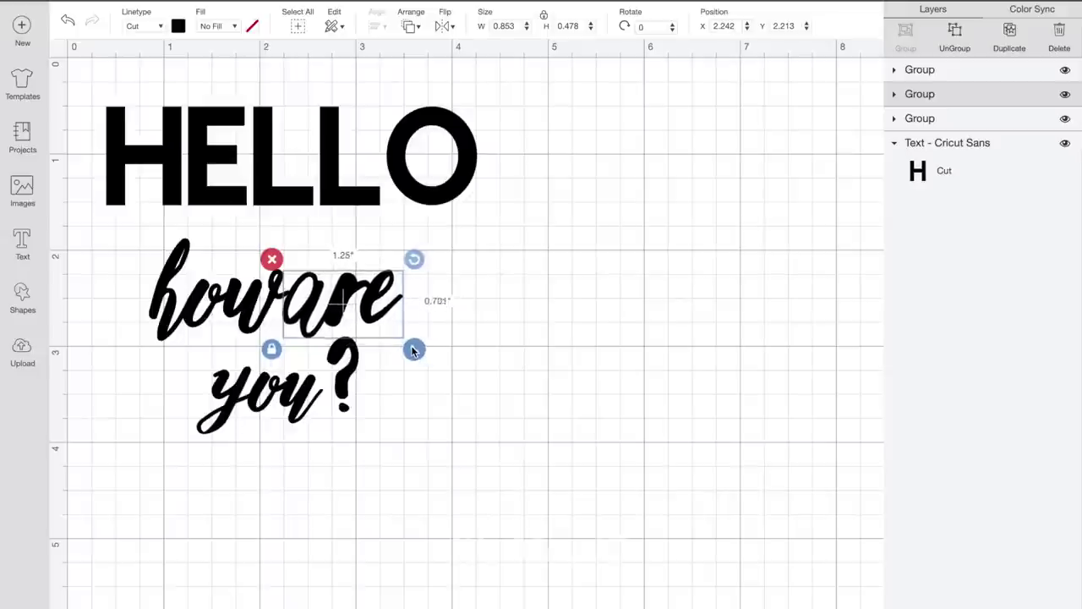
left_click_drag(434, 256, 467, 291)
- Enlarge "you?" to about 2.29 by 1.37 inches lower on the canvas, and shift both "you?" and "how" left
left_click(417, 377)
left_click_drag(325, 390, 326, 410)
left_click_drag(369, 464, 428, 502)
left_click(328, 420)
left_click(328, 420)
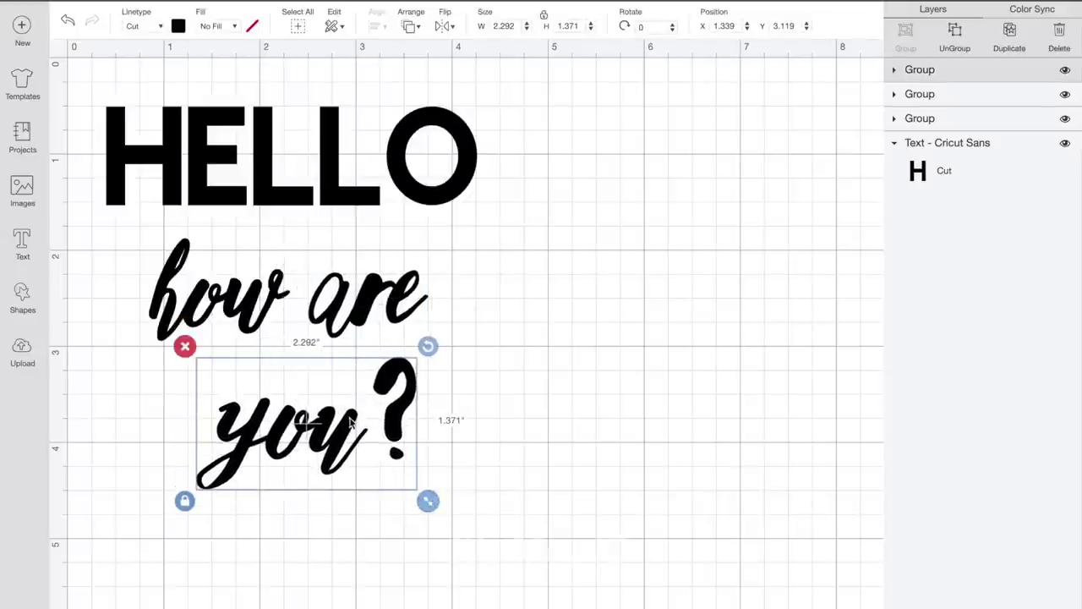
left_click_drag(348, 423, 314, 421)
left_click_drag(246, 303, 222, 303)
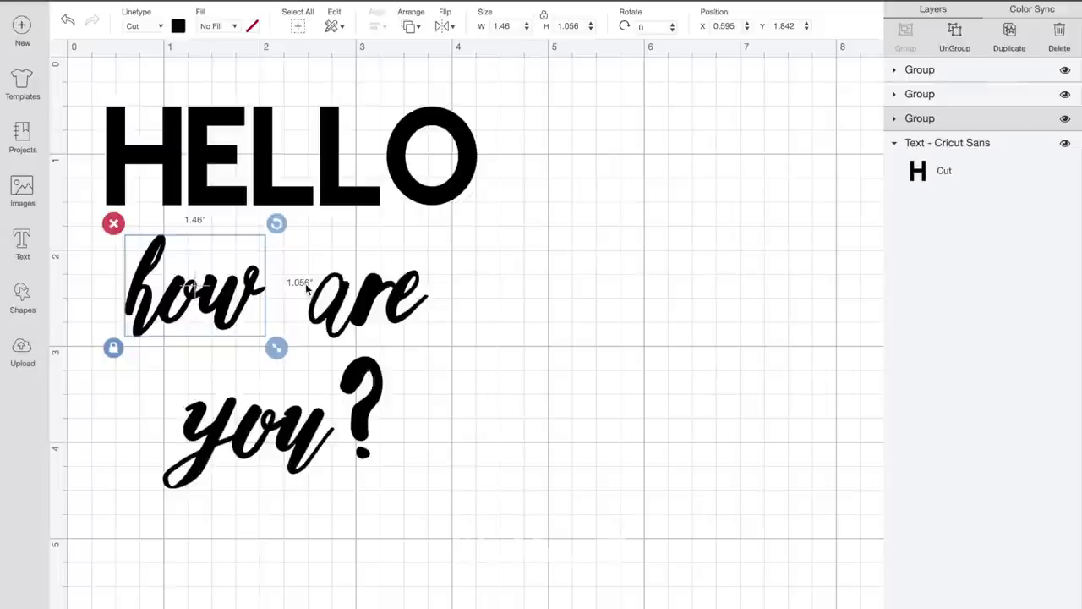
- Shrink "are" slightly and reduce "you?" to about 2.22 by 1.33 inches
left_click(307, 287)
left_click_drag(437, 346, 428, 341)
left_click(437, 389)
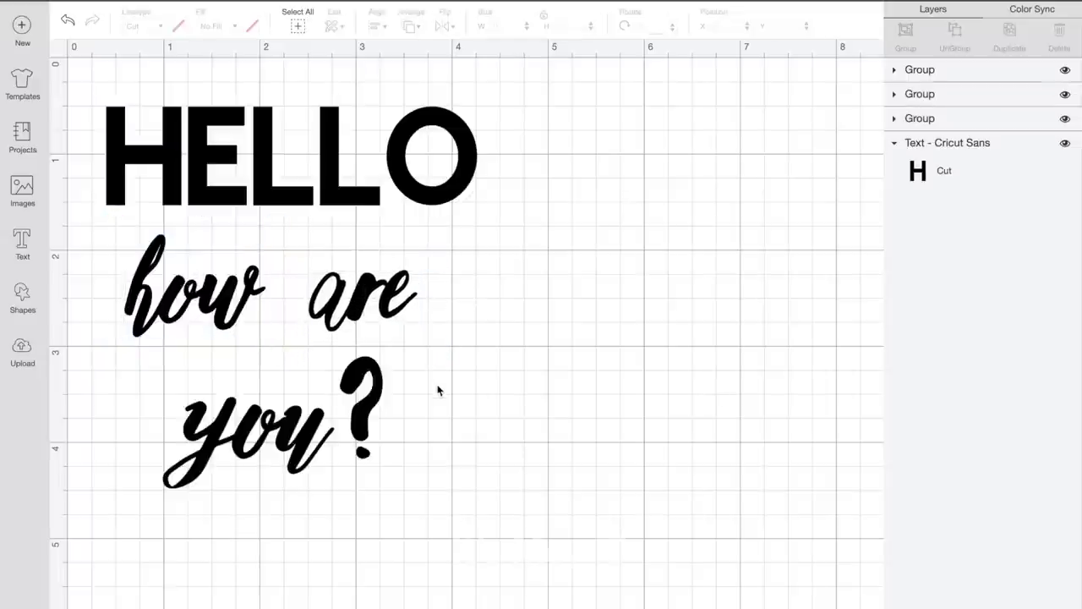
left_click(334, 453)
left_click_drag(396, 499, 391, 497)
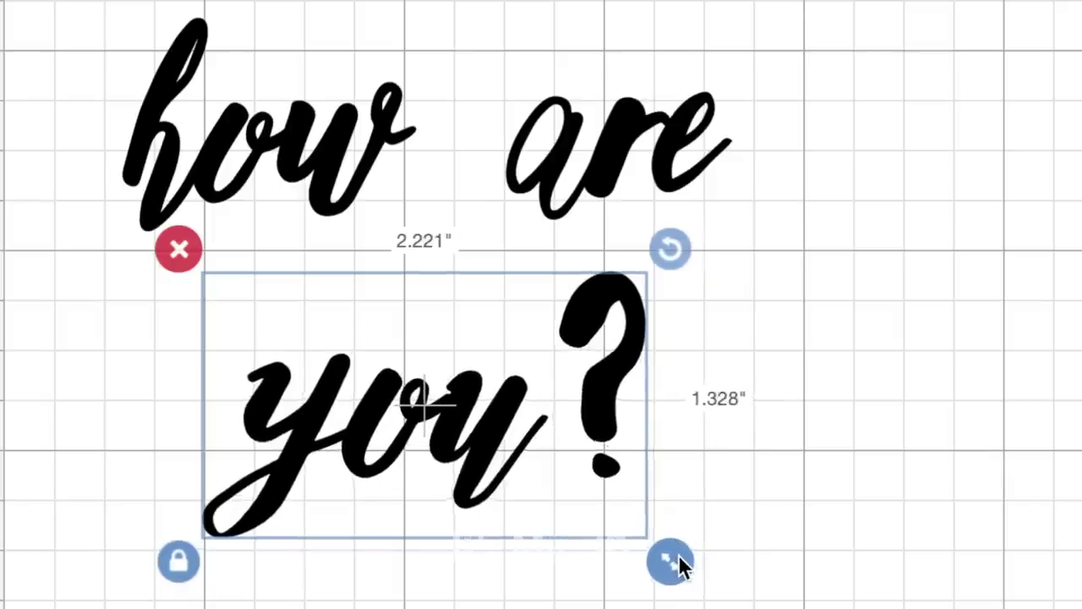
- Ungroup the word "you?" and shift its letter "u" slightly downward to stagger the lettering
left_click(720, 574)
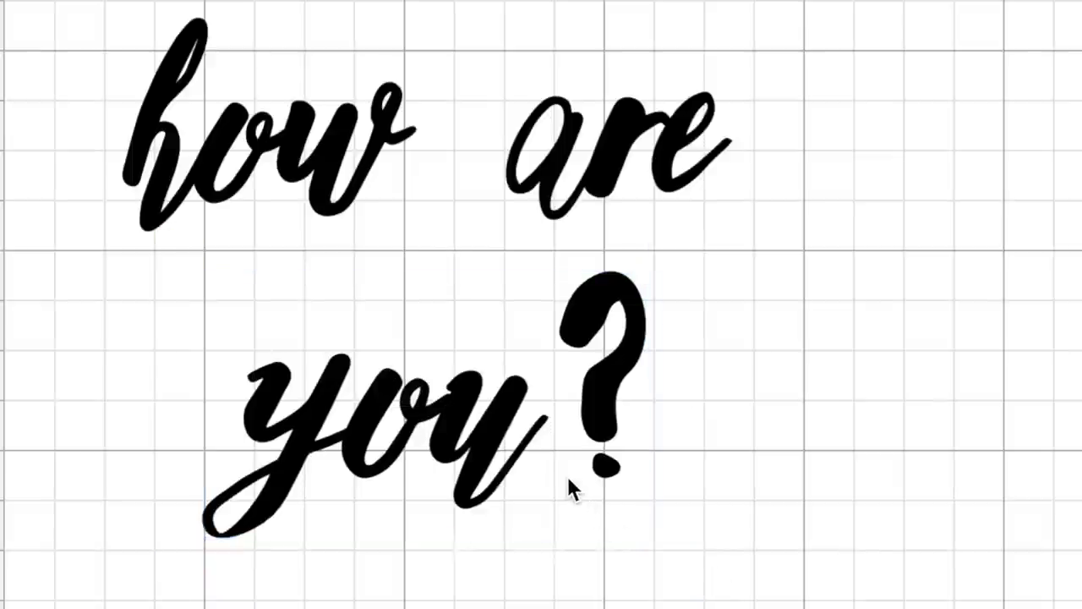
left_click(468, 413)
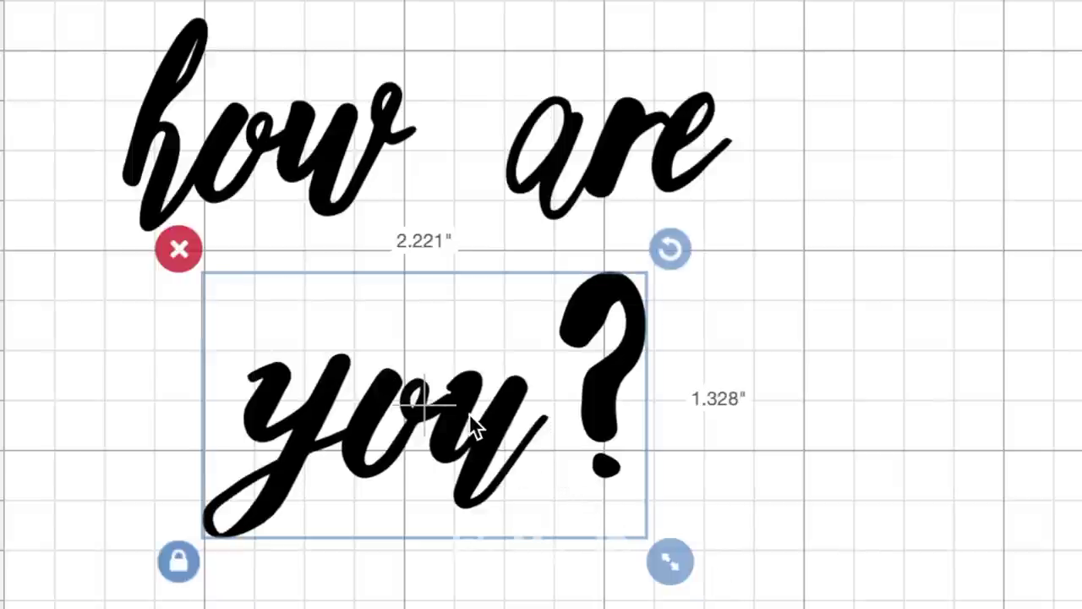
key("ctrl+shift+g")
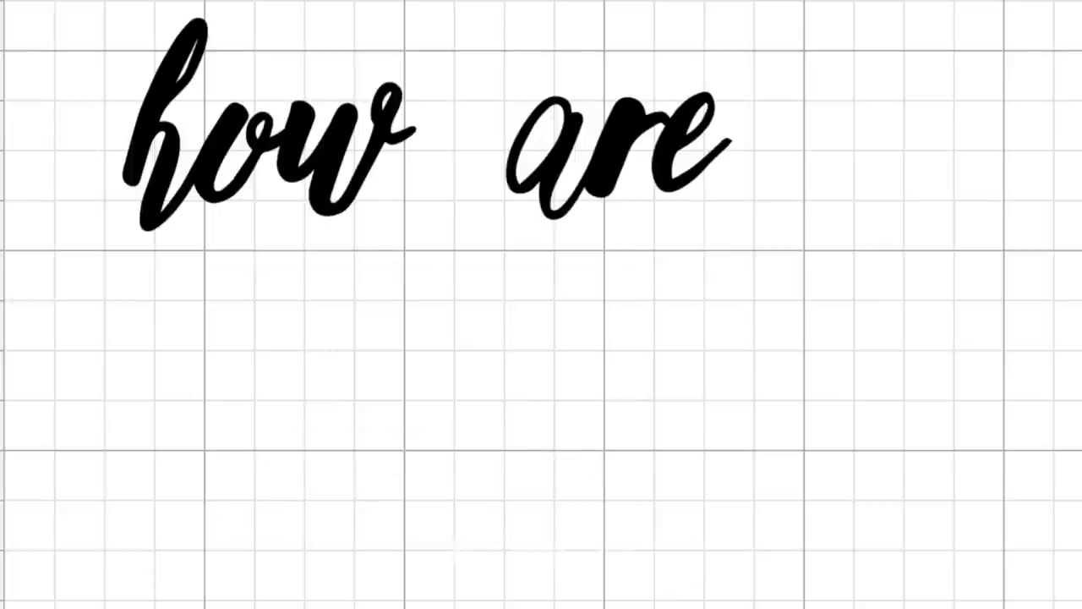
left_click(491, 435)
left_click_drag(487, 428, 486, 437)
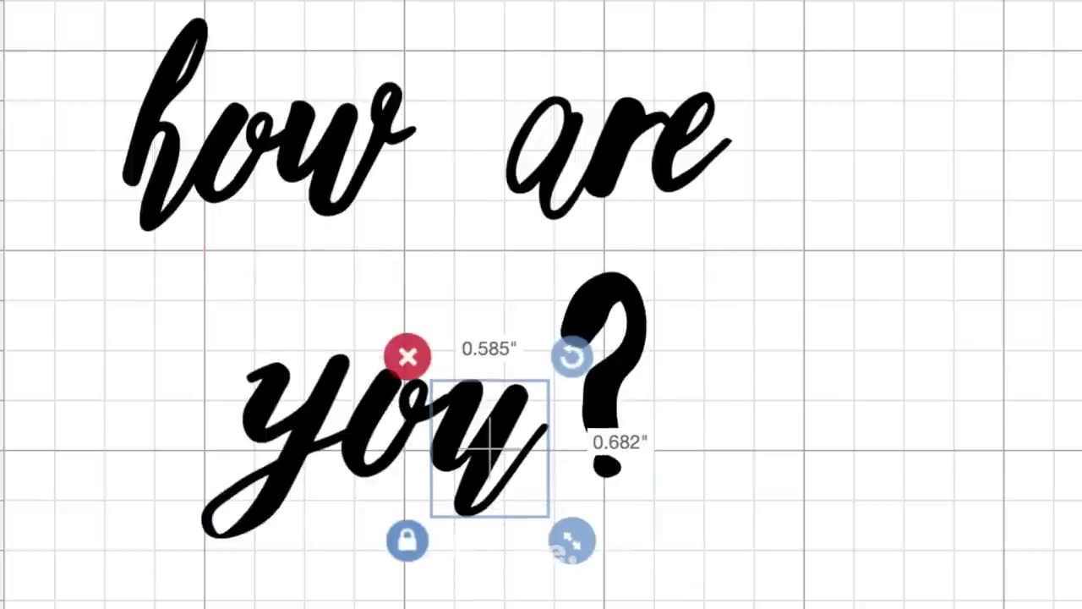
left_click(966, 389)
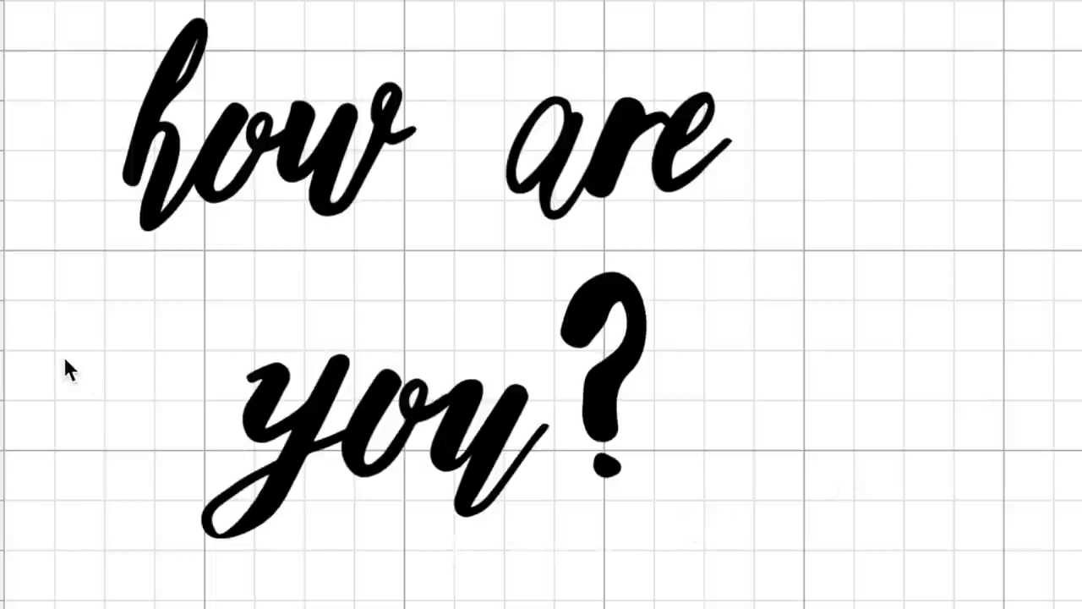
- Select all the characters of "you?" and group them back into one object
left_click_drag(140, 309, 752, 562)
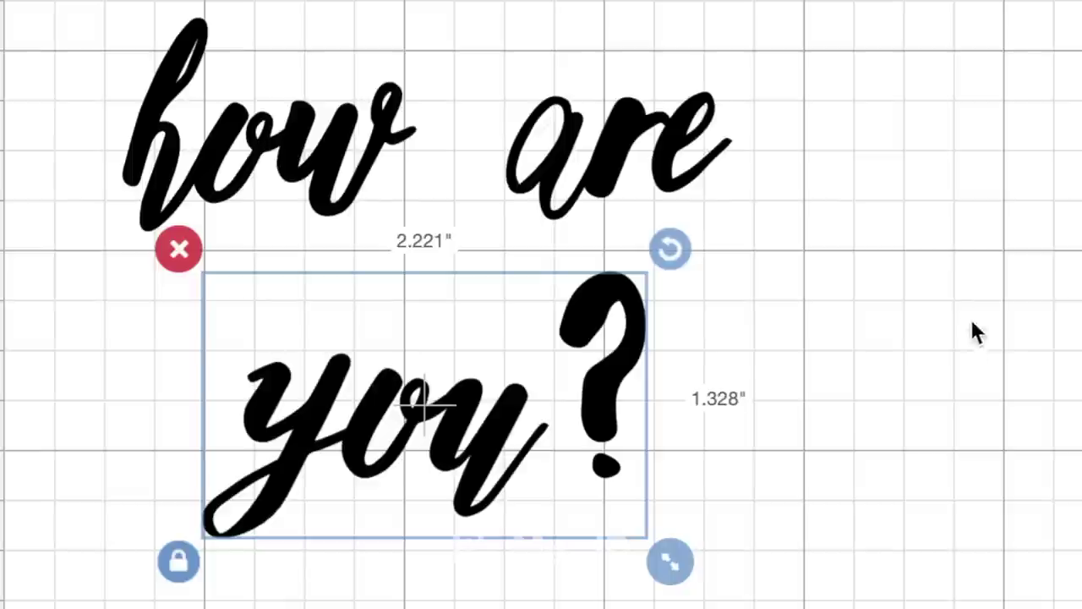
left_click(931, 382)
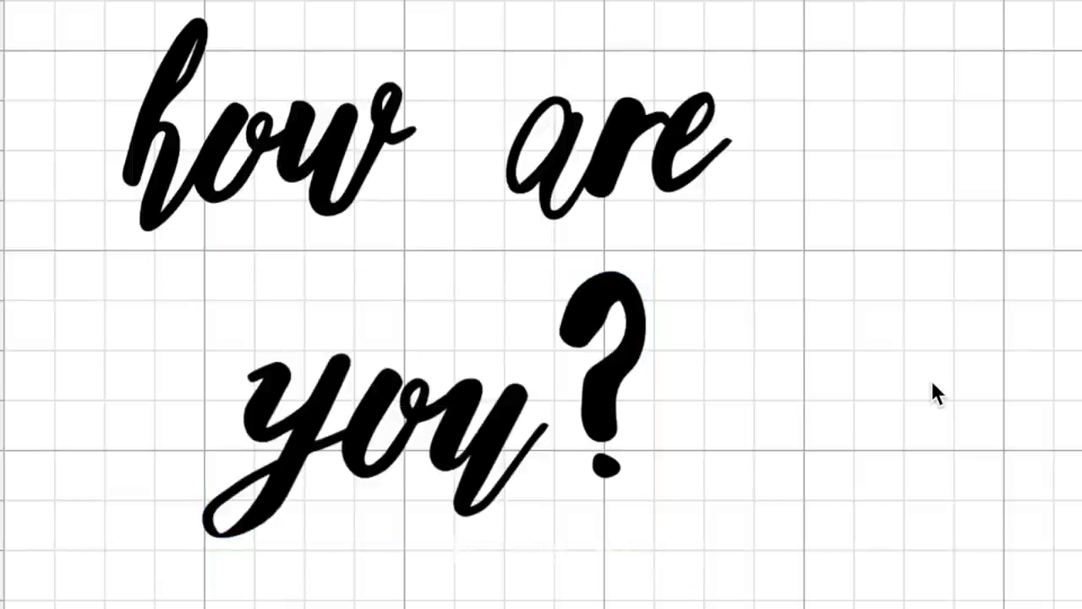
left_click(431, 403)
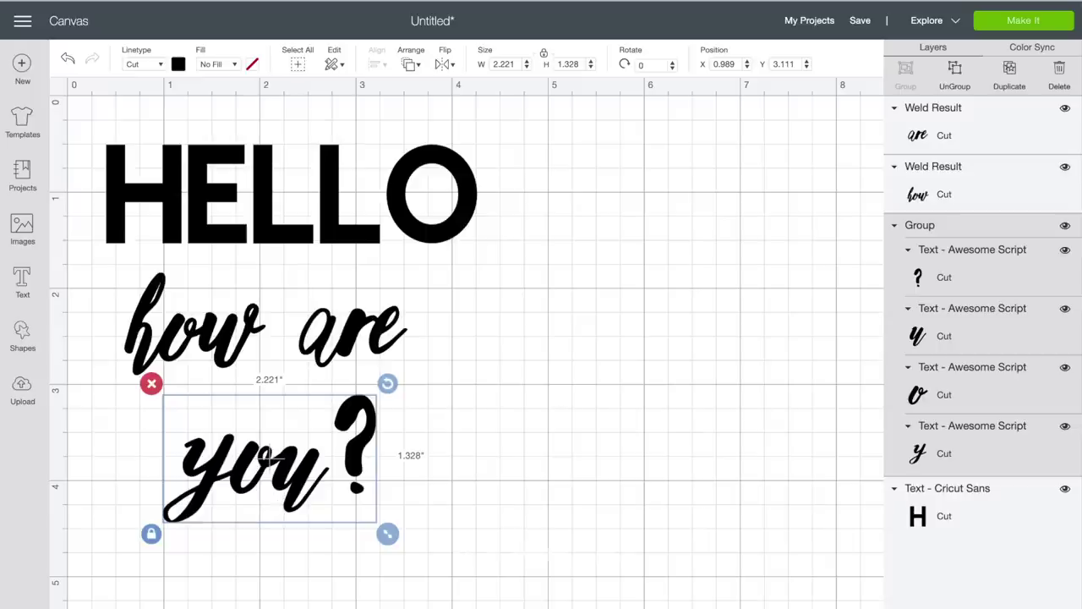
- Send the design to the cutting mat preview and place HELLO in the mat's upper-left corner with "you?" and "how" side by side beneath it
left_click(1015, 27)
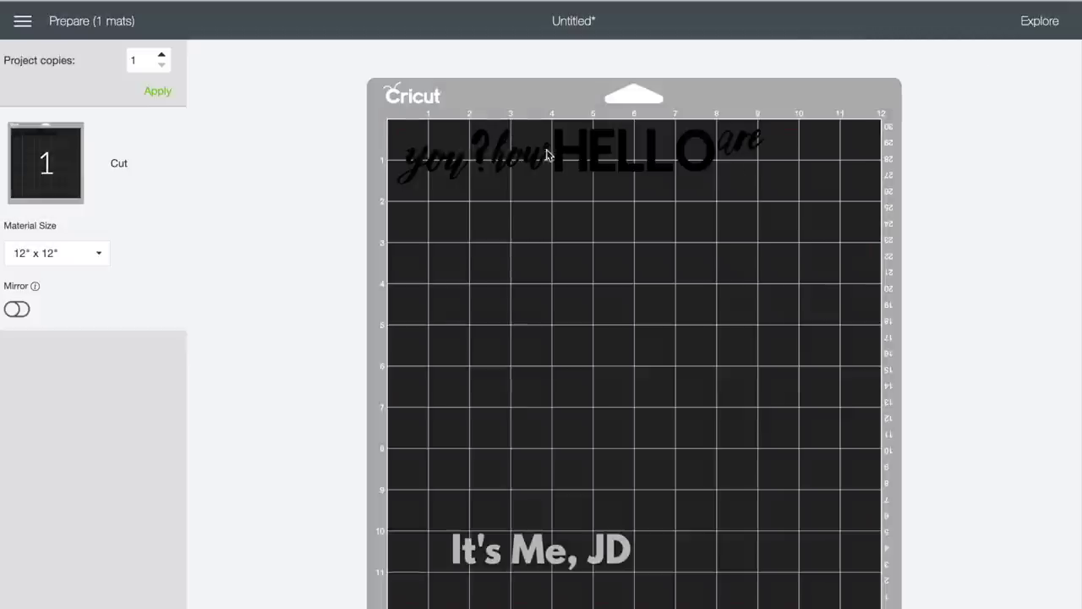
left_click_drag(473, 163, 481, 248)
left_click_drag(517, 165, 545, 259)
left_click_drag(614, 168, 463, 172)
left_click_drag(476, 251, 464, 217)
left_click_drag(564, 266, 558, 238)
scroll(634, 338, "up", 2)
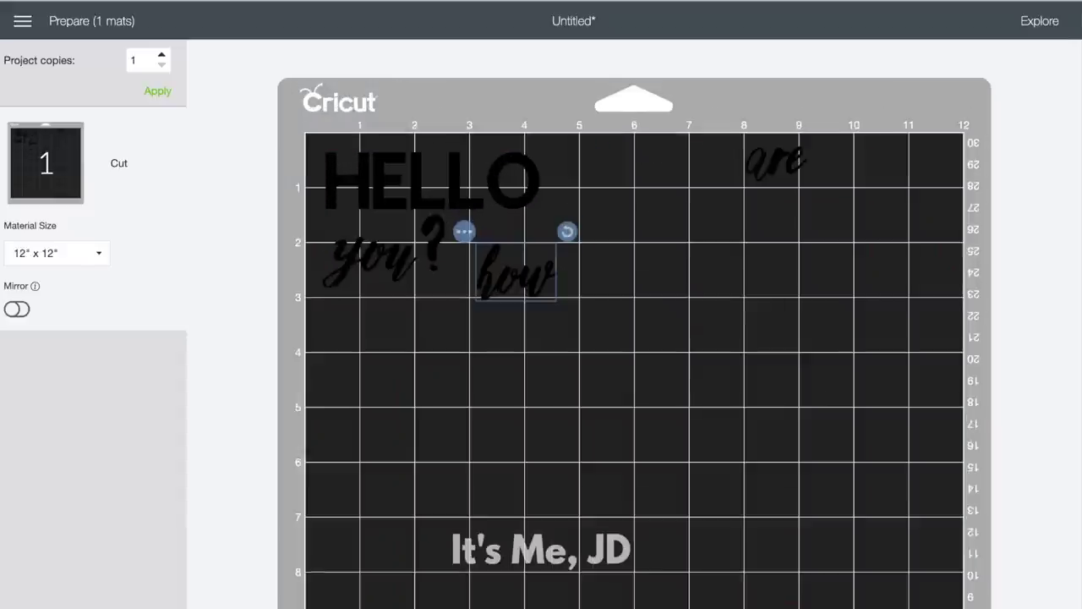
left_click_drag(516, 286, 500, 262)
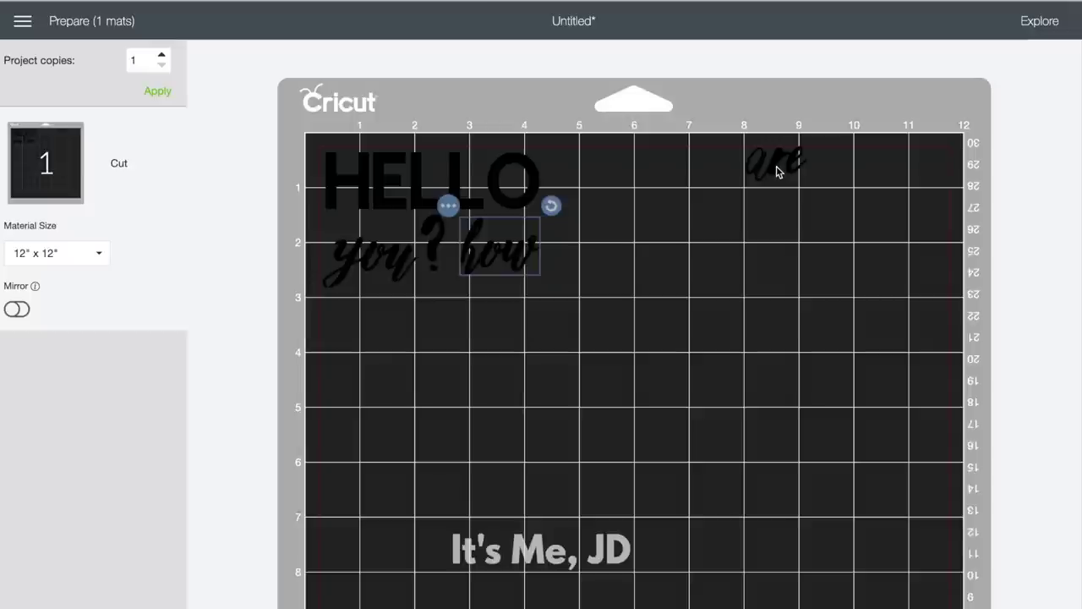
- Move "are" right beside HELLO on the mat and slightly adjust "you?" and "how" in the row beneath
left_click_drag(777, 172, 584, 179)
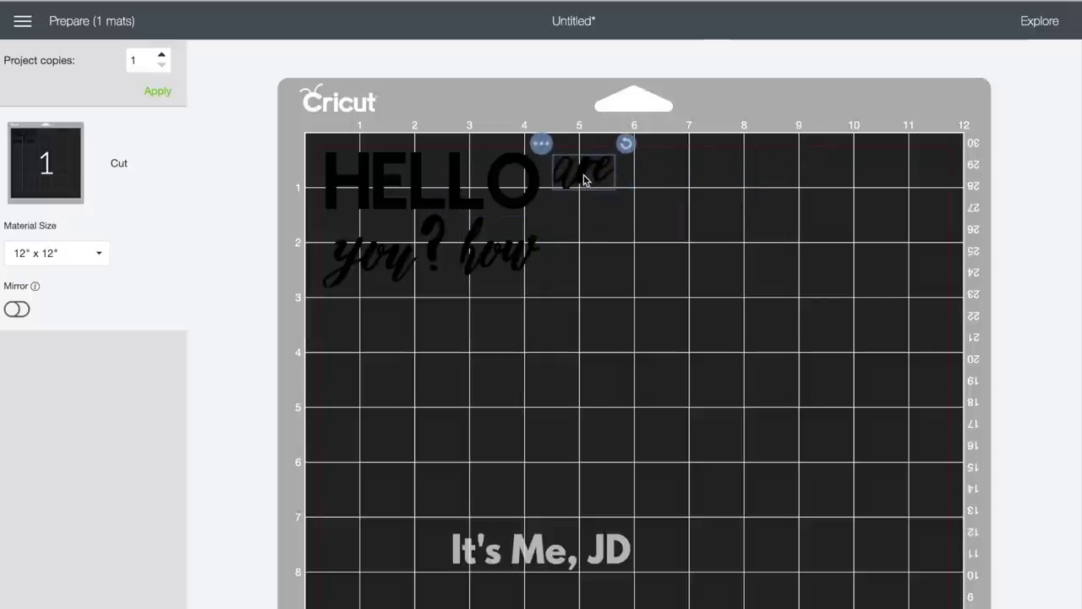
left_click(598, 234)
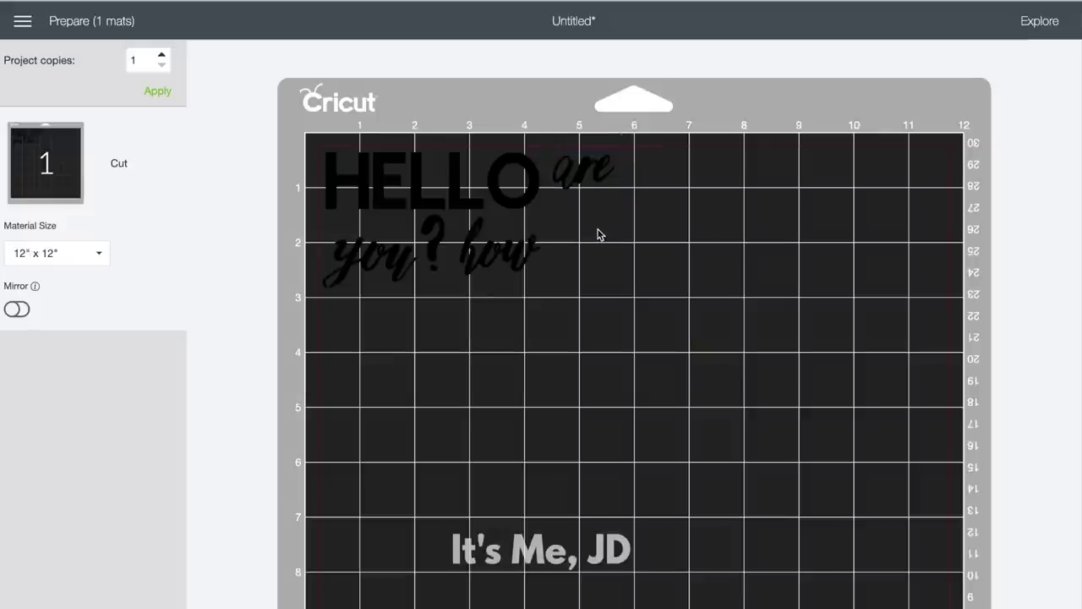
left_click(427, 264)
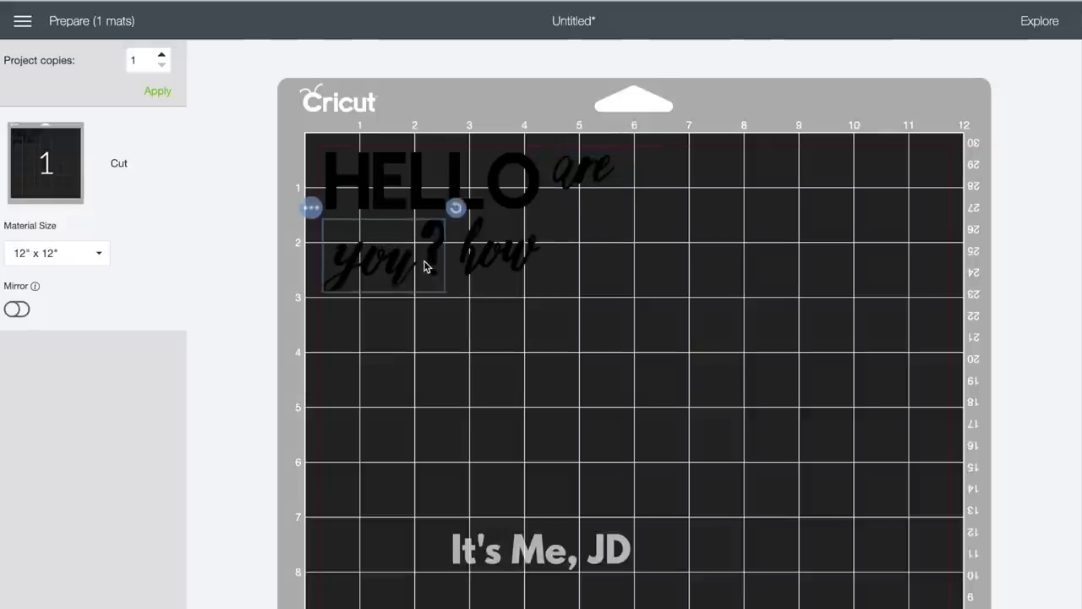
left_click(489, 254)
left_click(576, 258)
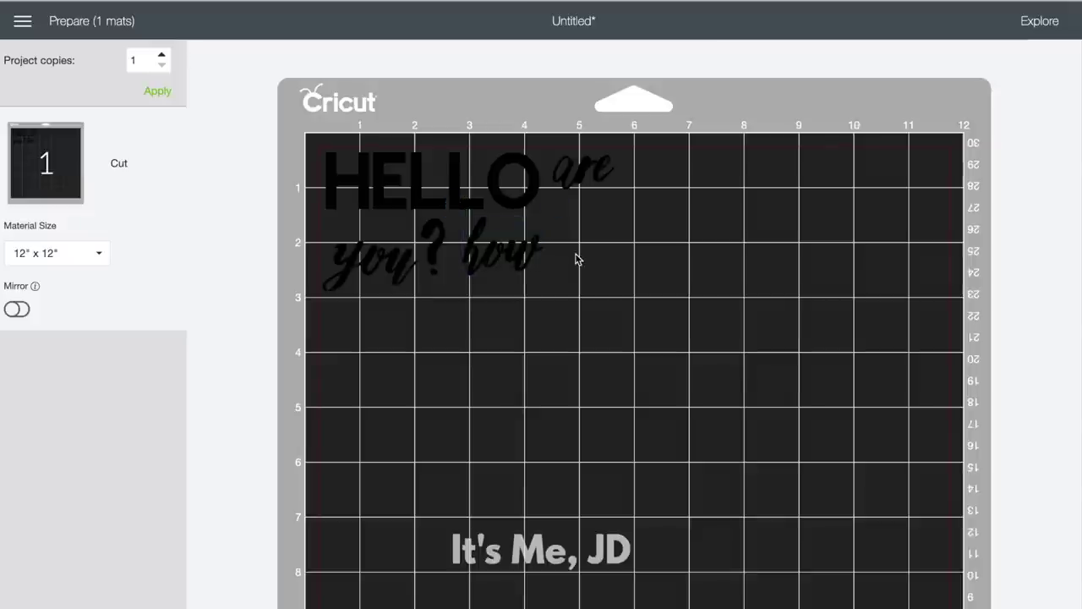